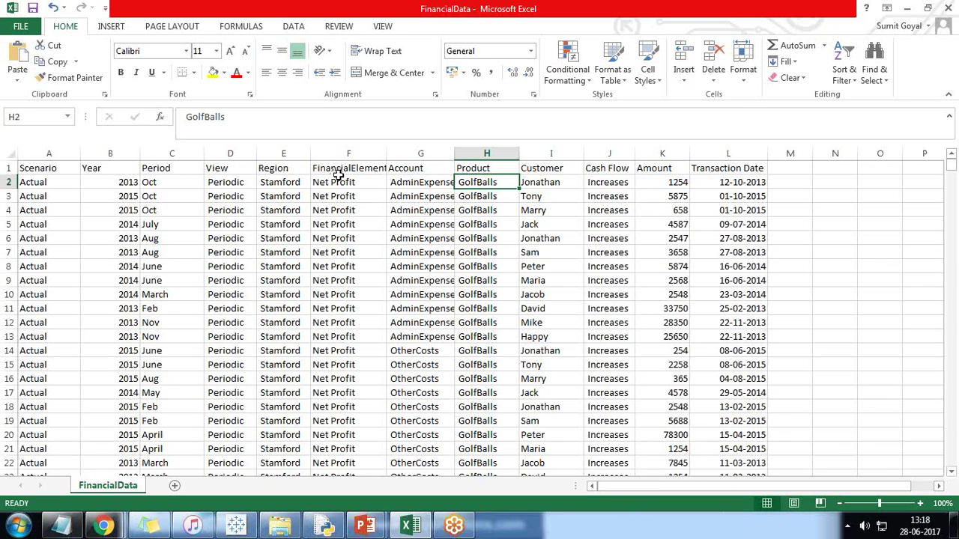
- Widen the FinancialElements and Account columns of the FinancialData sheet so their full text fits
{"action": "left_click_drag", "start_coordinate": [386, 154], "coordinate": [412, 154]}
{"action": "scroll", "coordinate": [341, 327], "scroll_direction": "down", "scroll_amount": 13}
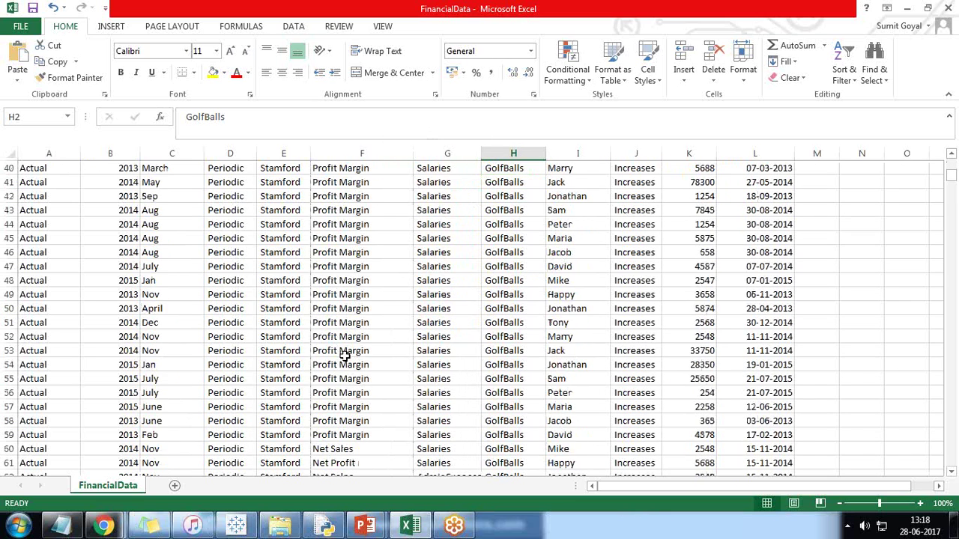
{"action": "scroll", "coordinate": [341, 330], "scroll_direction": "up", "scroll_amount": 5}
{"action": "scroll", "coordinate": [344, 355], "scroll_direction": "up", "scroll_amount": 8}
{"action": "left_click_drag", "start_coordinate": [474, 161], "coordinate": [503, 154]}
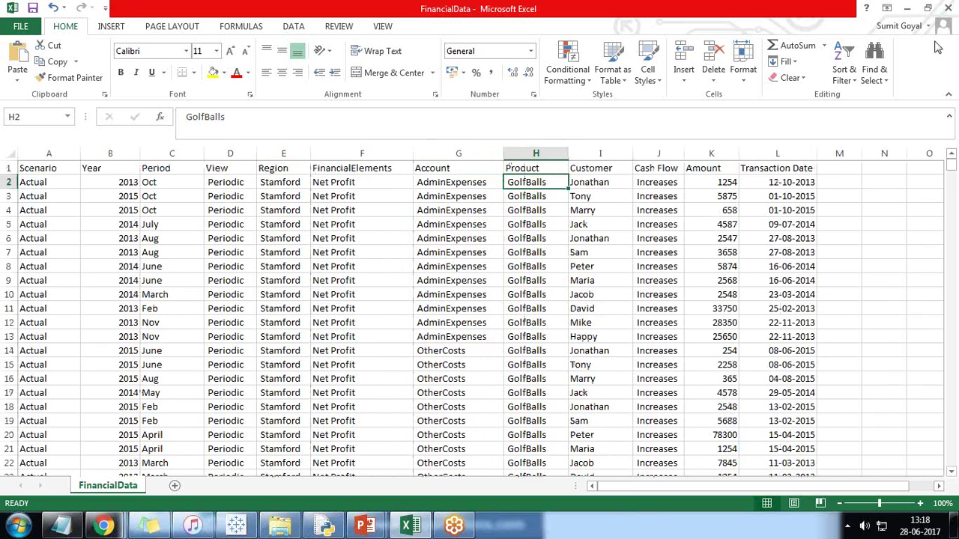
- Look through the financial records in the worksheet, from the header row down through the GolfBalls entries
{"action": "left_click", "coordinate": [524, 338]}
{"action": "scroll", "coordinate": [523, 340], "scroll_direction": "down", "scroll_amount": 20}
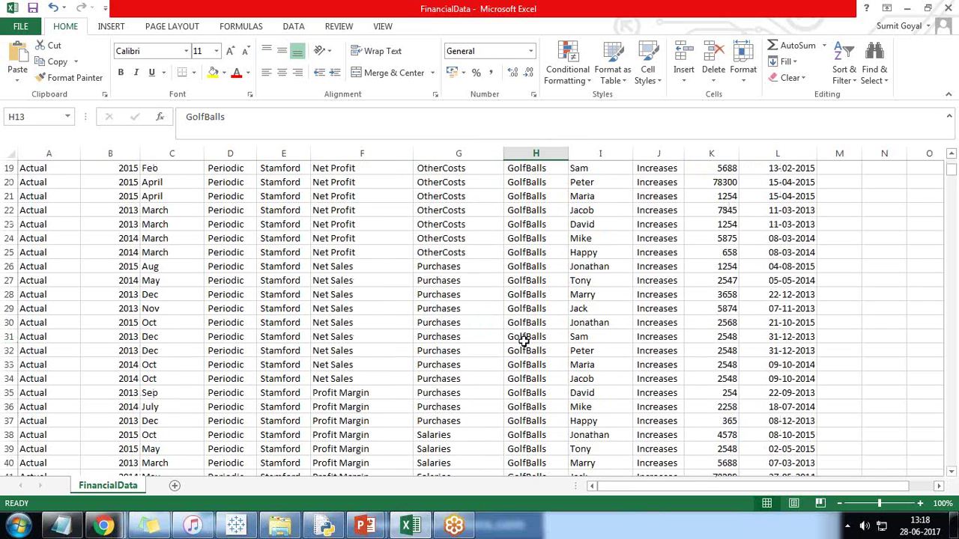
{"action": "scroll", "coordinate": [524, 340], "scroll_direction": "down", "scroll_amount": 13}
{"action": "scroll", "coordinate": [523, 340], "scroll_direction": "up", "scroll_amount": 20}
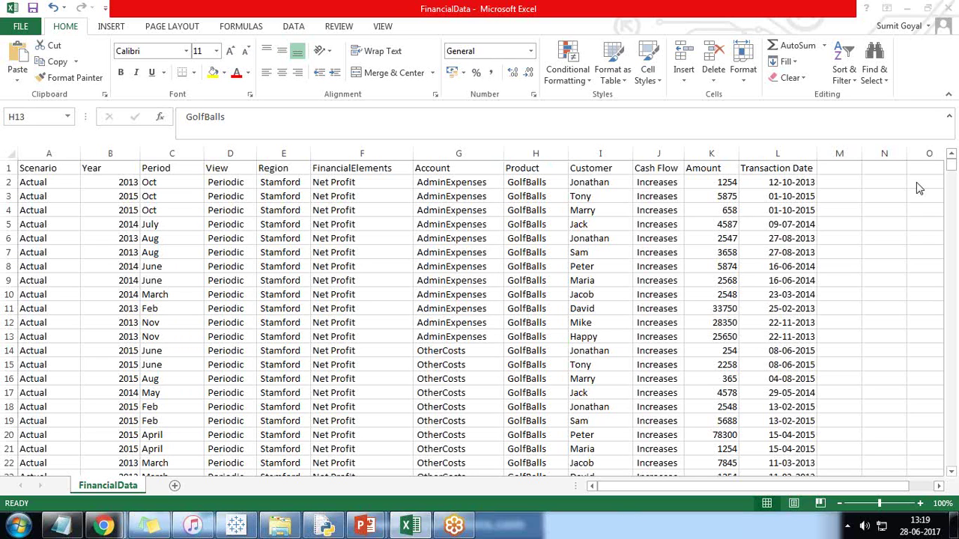
- Switch to Einstein Analytics in the browser and open the Financial Data dataset as a new lens
{"action": "mouse_move", "coordinate": [109, 528]}
{"action": "left_click", "coordinate": [263, 466]}
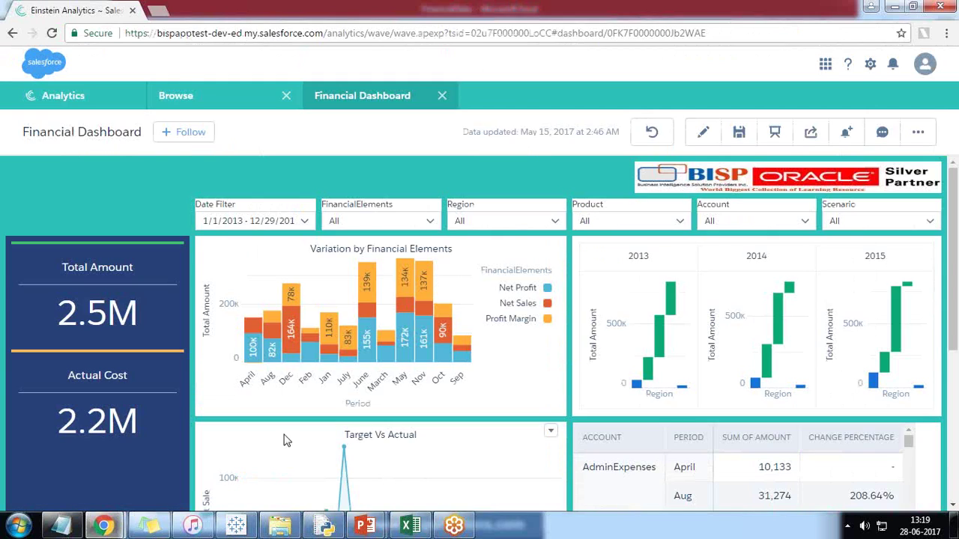
{"action": "left_click", "coordinate": [212, 95]}
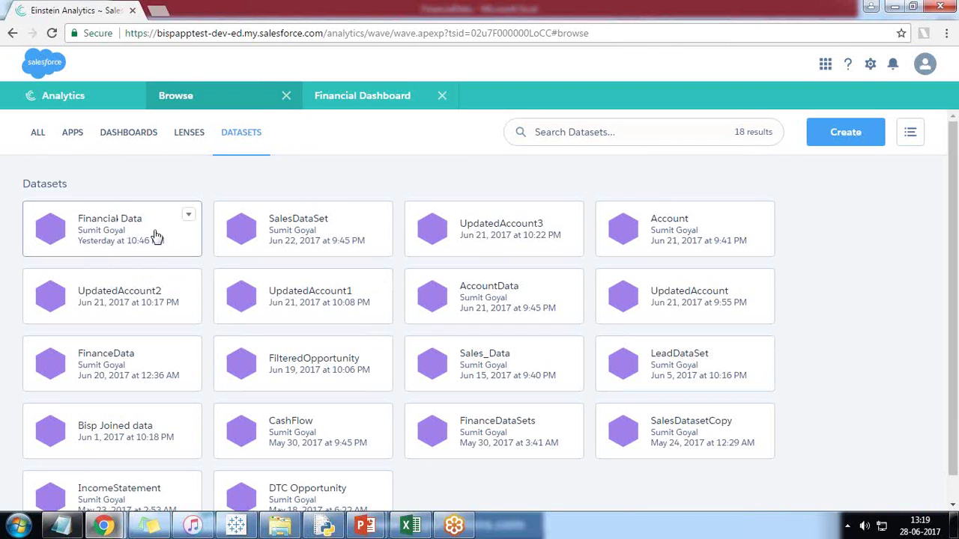
{"action": "left_click", "coordinate": [104, 229]}
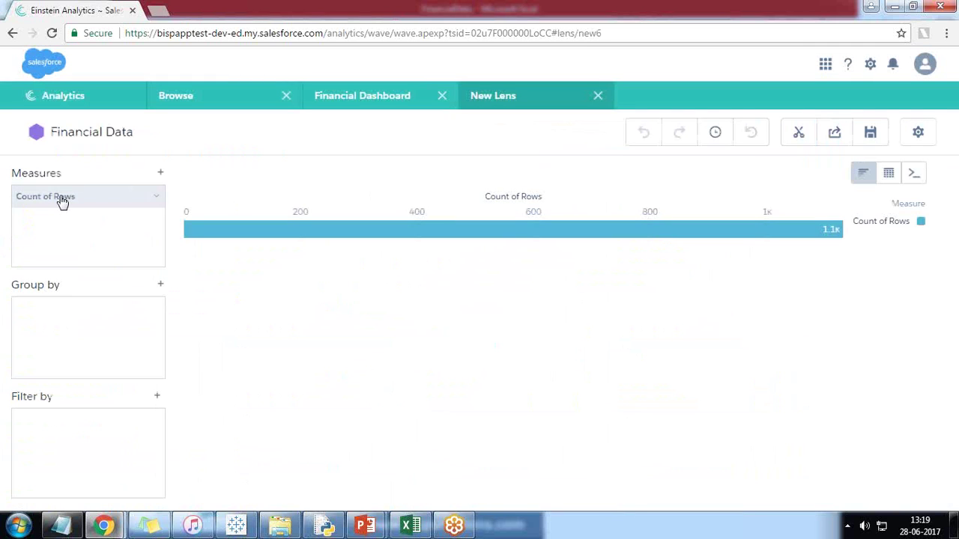
- Set the lens measure to Sum of Amount and group it by FinancialElements
{"action": "left_click", "coordinate": [62, 201]}
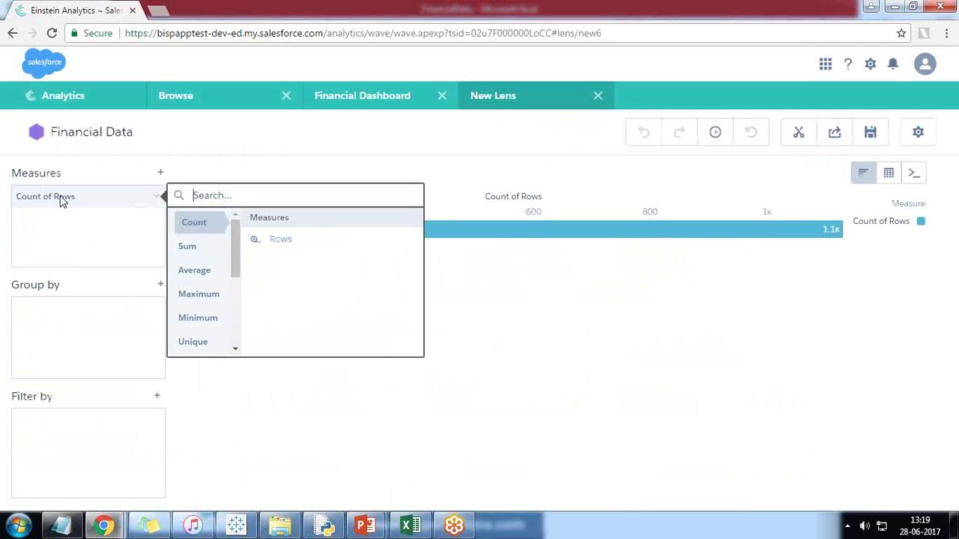
{"action": "left_click", "coordinate": [189, 250]}
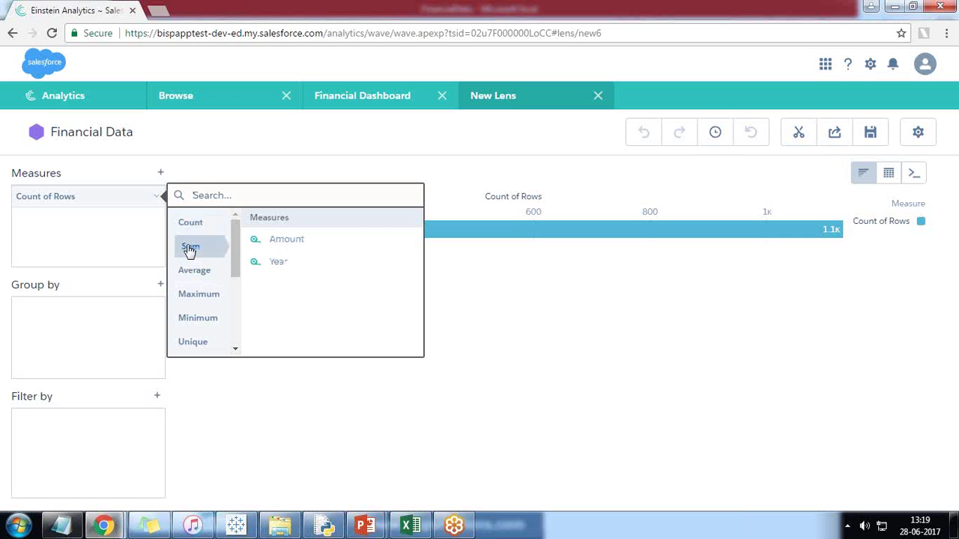
{"action": "left_click", "coordinate": [288, 241]}
{"action": "left_click", "coordinate": [160, 286]}
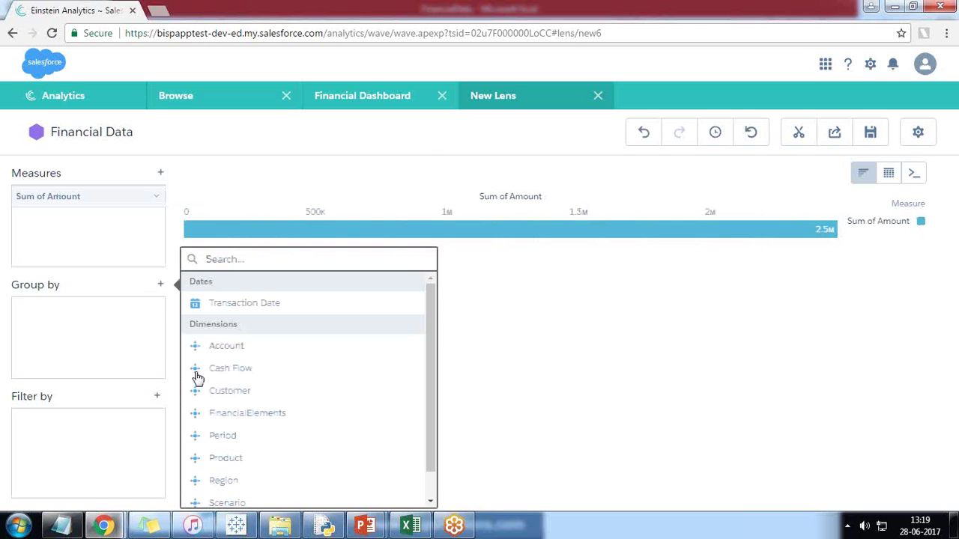
{"action": "scroll", "coordinate": [250, 382], "scroll_direction": "down", "scroll_amount": 1}
{"action": "left_click", "coordinate": [254, 391]}
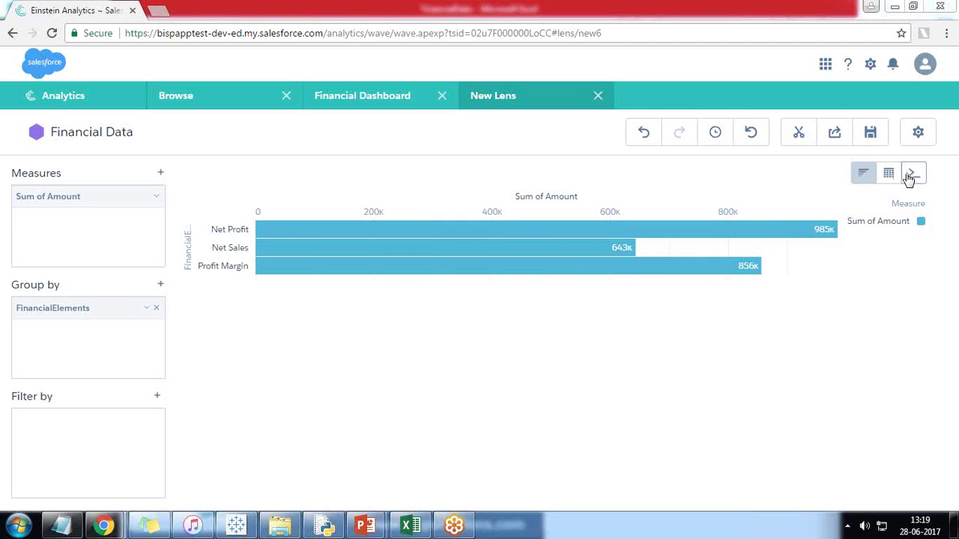
- Examine the lens's available chart types, table types and underlying query, ending on the Bar chart view
{"action": "left_click", "coordinate": [865, 175]}
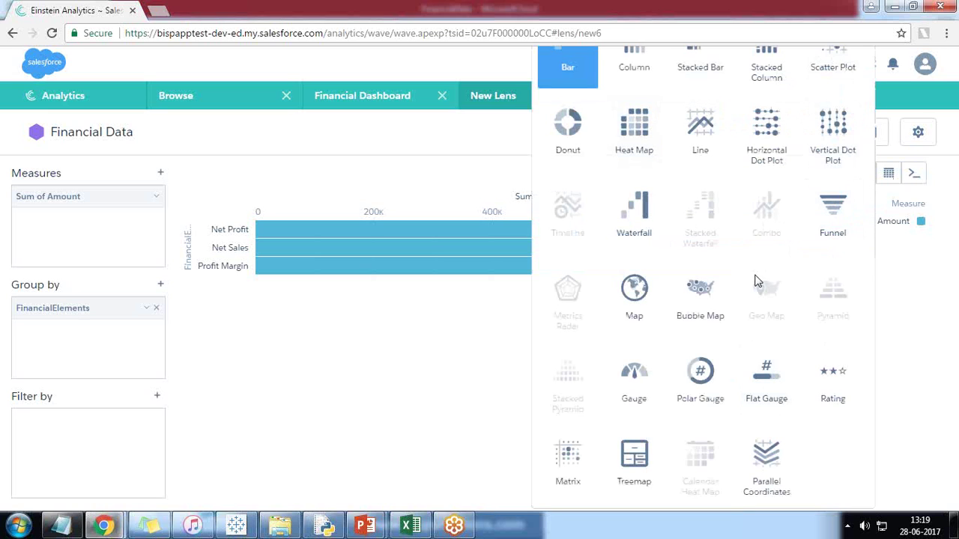
{"action": "left_click", "coordinate": [406, 167]}
{"action": "left_click", "coordinate": [889, 173]}
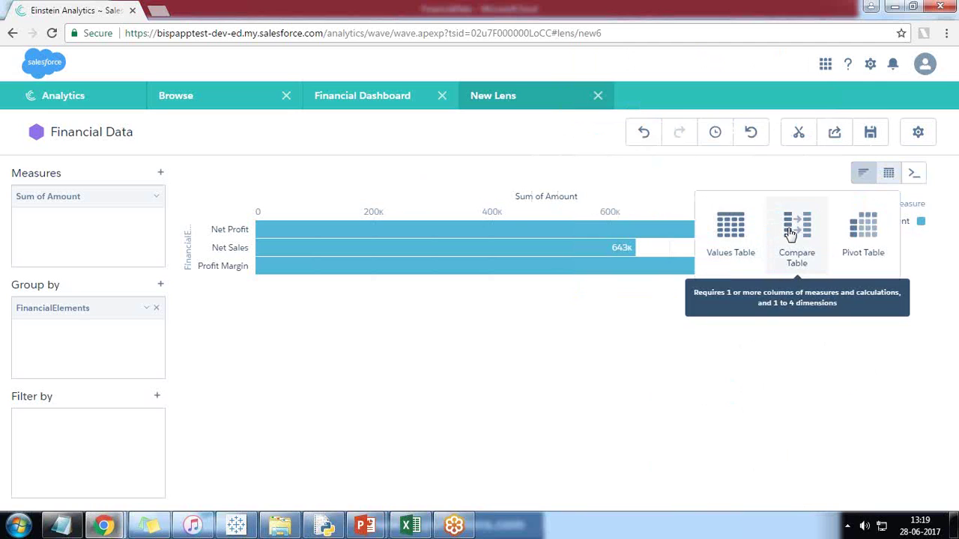
{"action": "left_click", "coordinate": [914, 173]}
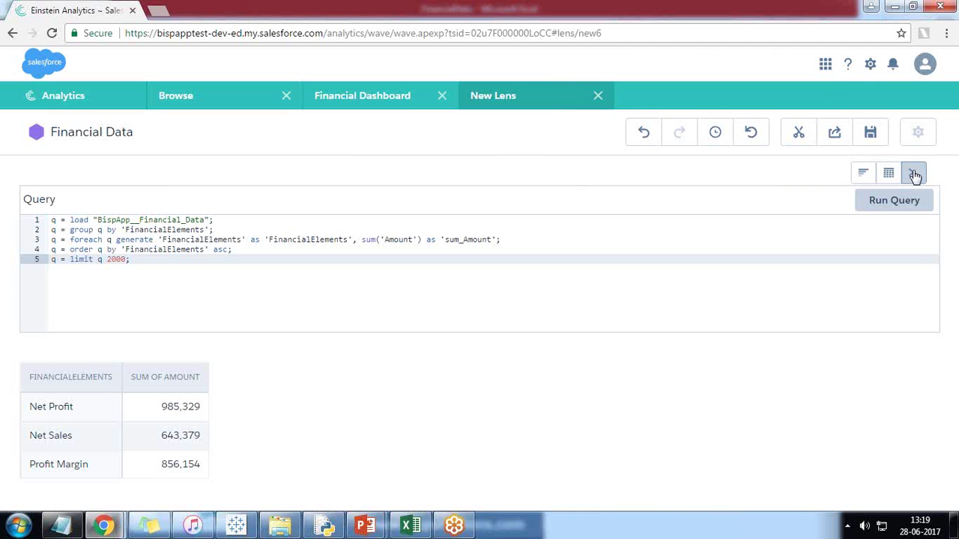
{"action": "left_click", "coordinate": [862, 176]}
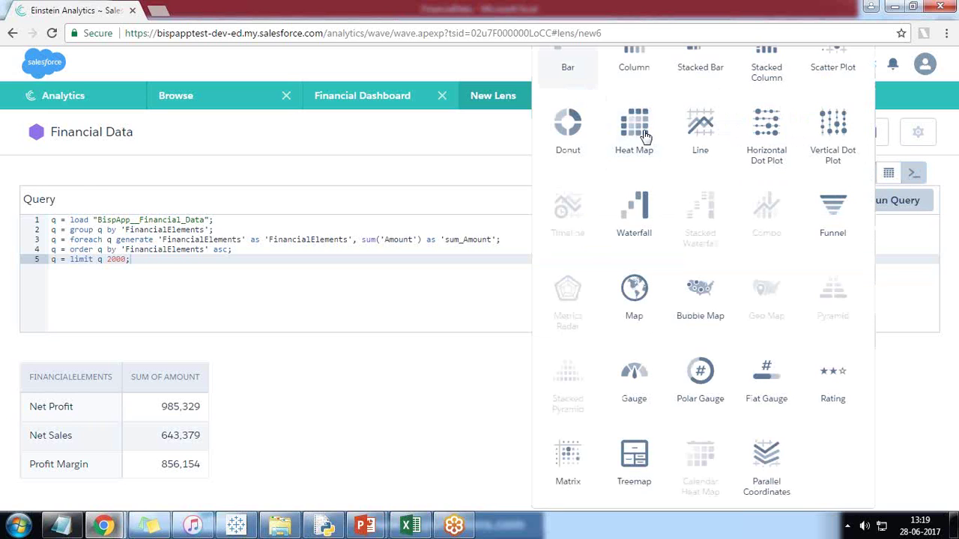
{"action": "left_click", "coordinate": [562, 62]}
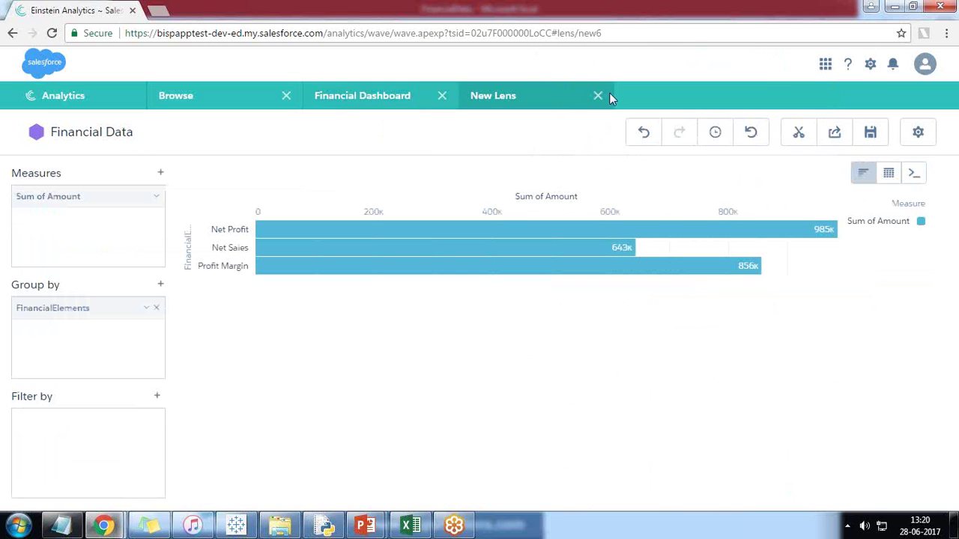
- Return to the Financial Dashboard and examine its total figures, charts and account table
{"action": "left_click", "coordinate": [357, 98]}
{"action": "mouse_move", "coordinate": [422, 345]}
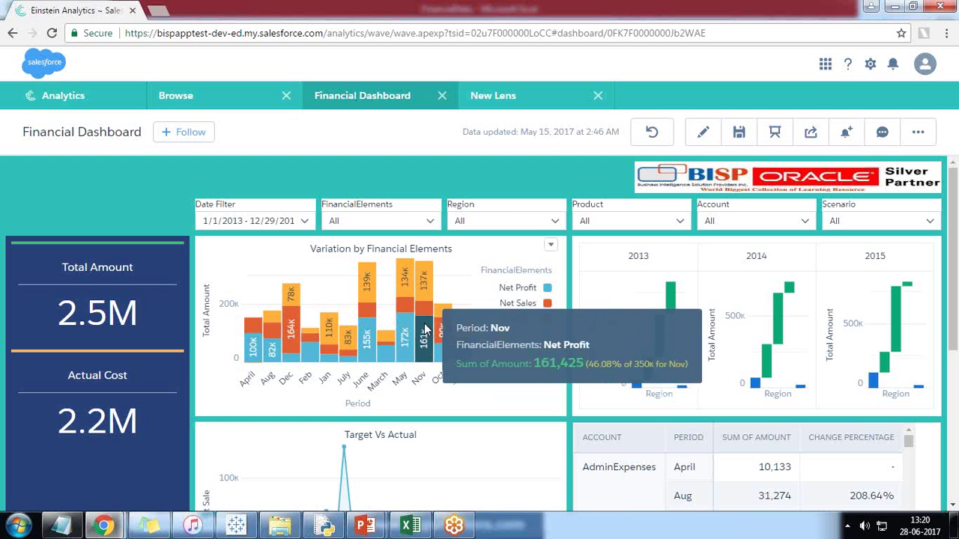
{"action": "scroll", "coordinate": [408, 328], "scroll_direction": "down", "scroll_amount": 2}
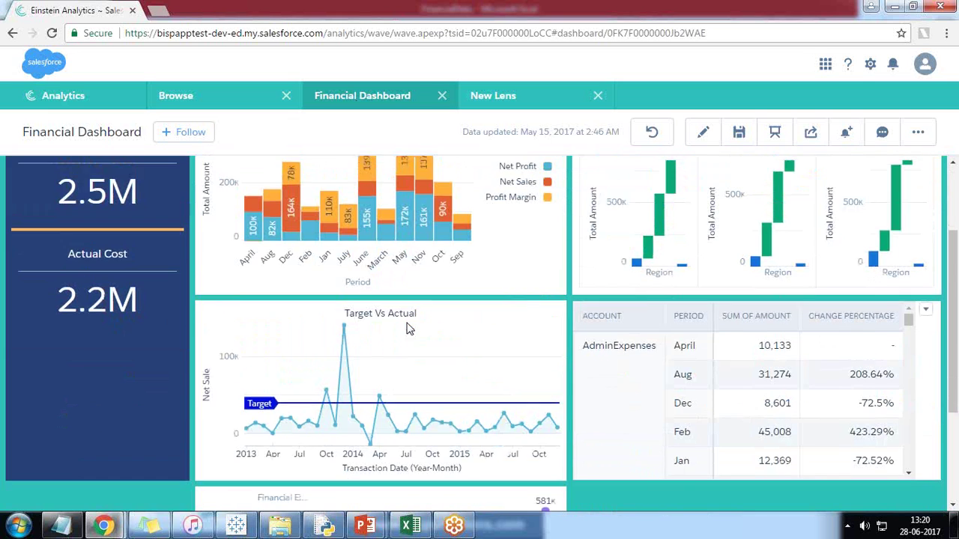
{"action": "scroll", "coordinate": [408, 328], "scroll_direction": "up", "scroll_amount": 2}
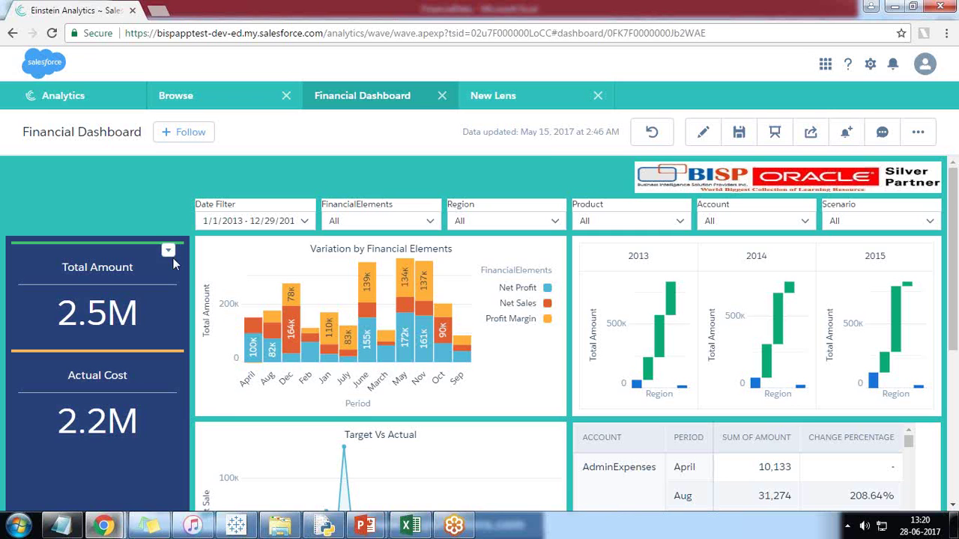
{"action": "scroll", "coordinate": [422, 393], "scroll_direction": "down", "scroll_amount": 1}
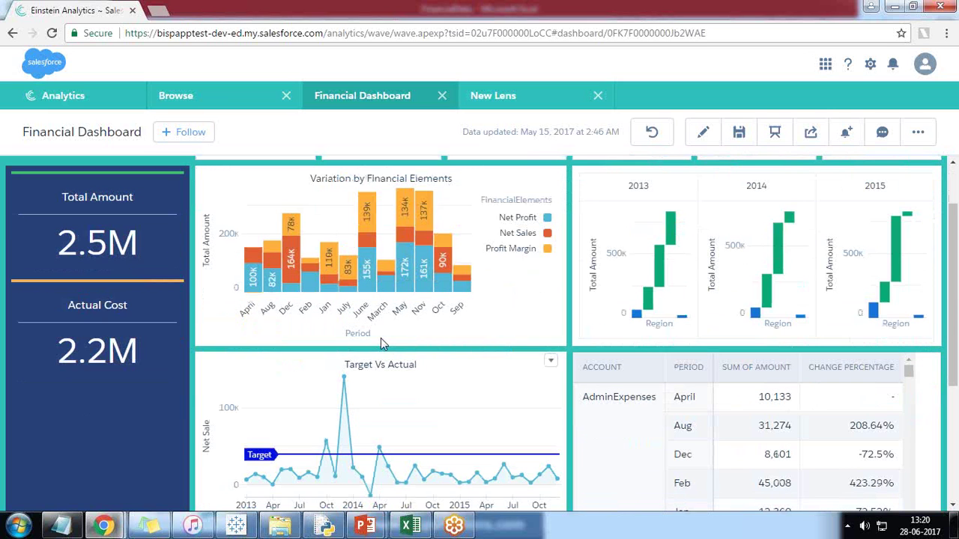
{"action": "scroll", "coordinate": [114, 262], "scroll_direction": "up", "scroll_amount": 1}
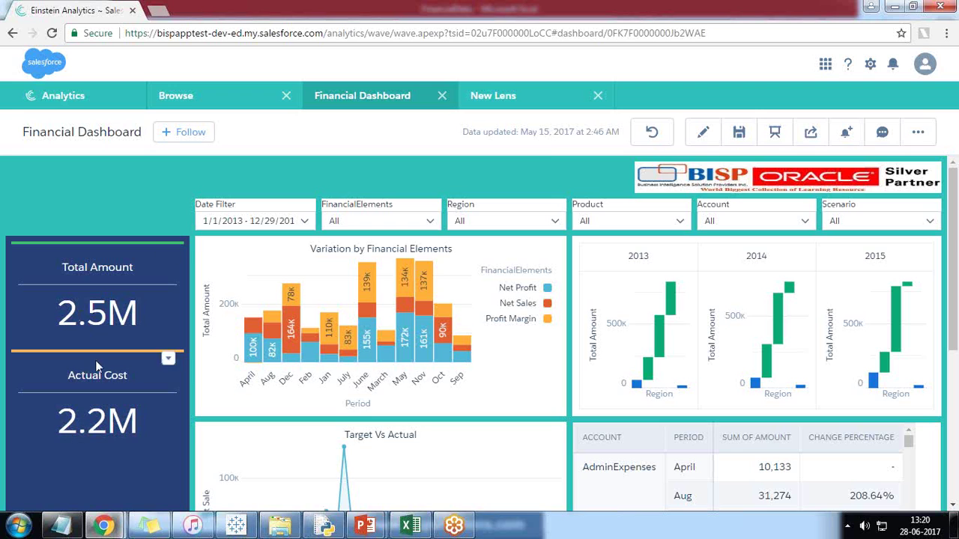
- Examine the Date Filter's absolute and relative options and the values offered by the FinancialElements filter
{"action": "left_click", "coordinate": [304, 222]}
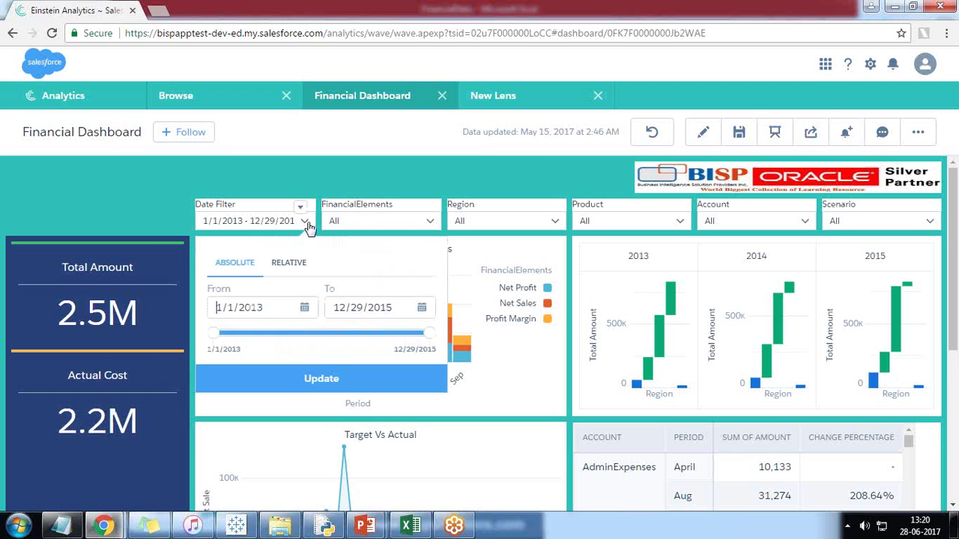
{"action": "left_click", "coordinate": [290, 263]}
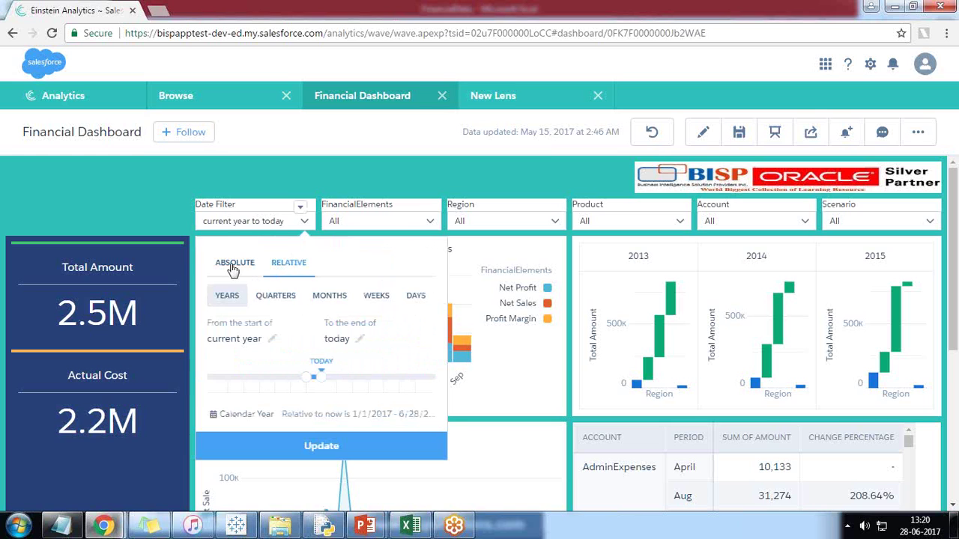
{"action": "left_click", "coordinate": [232, 264]}
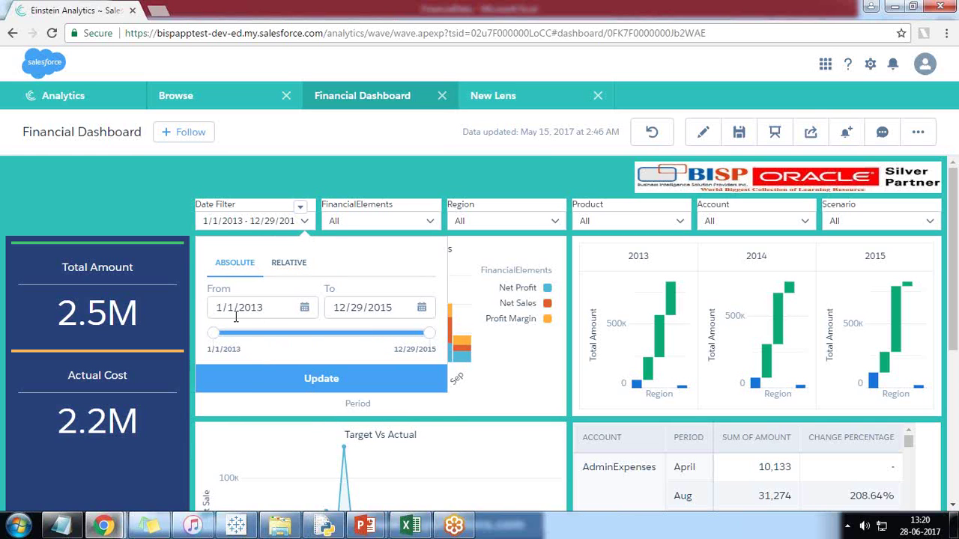
{"action": "left_click", "coordinate": [356, 224]}
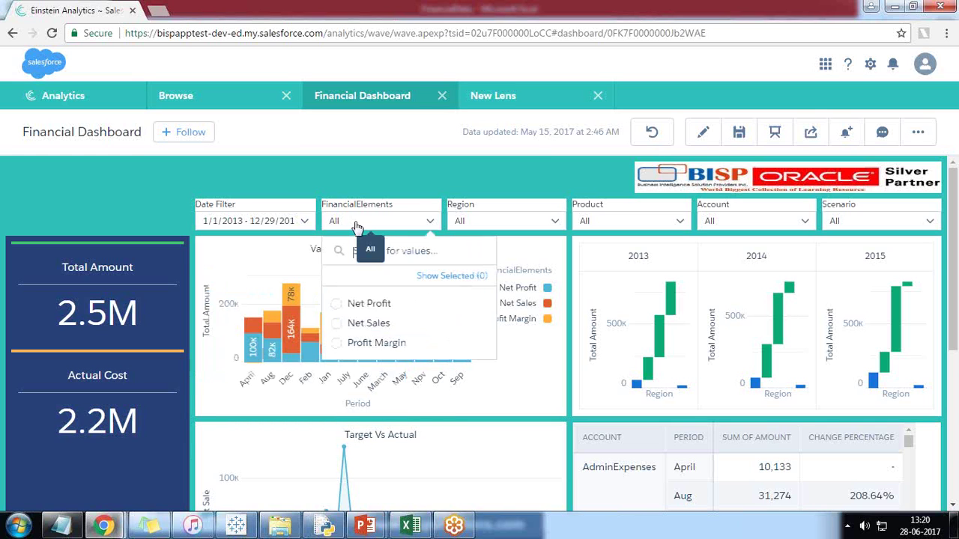
{"action": "left_click", "coordinate": [270, 185]}
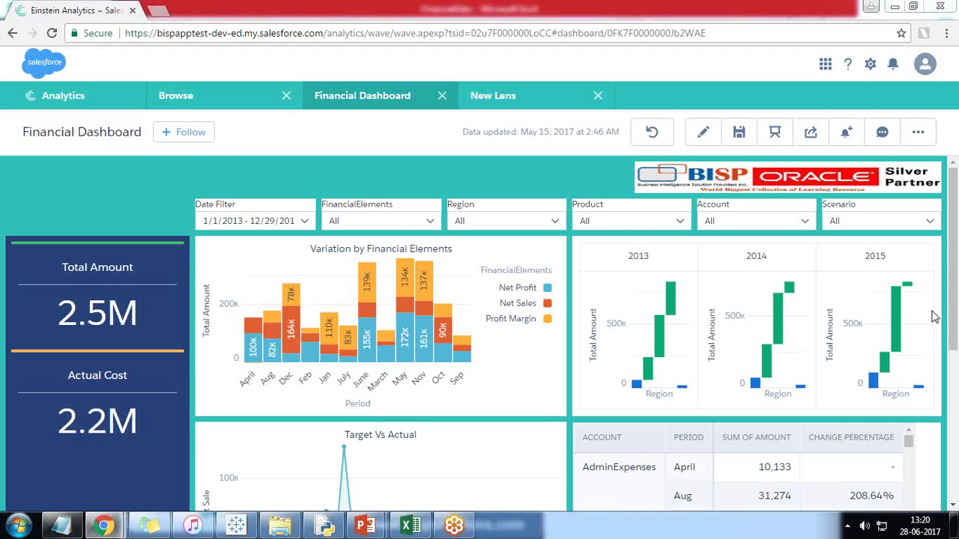
- Filter the dashboard to the Net Profit financial element, review the charts, and reset the filter to All
{"action": "left_click_drag", "start_coordinate": [234, 396], "coordinate": [482, 397]}
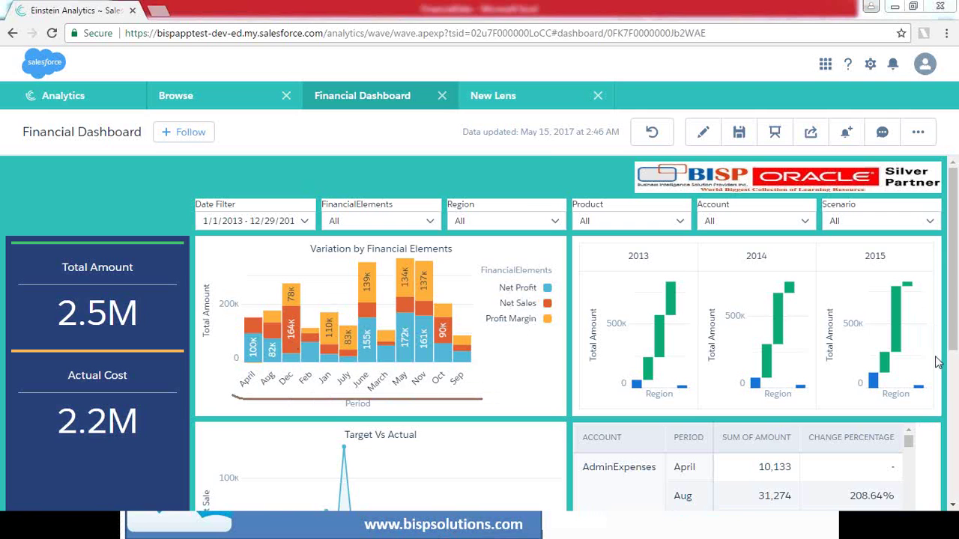
{"action": "left_click", "coordinate": [402, 223]}
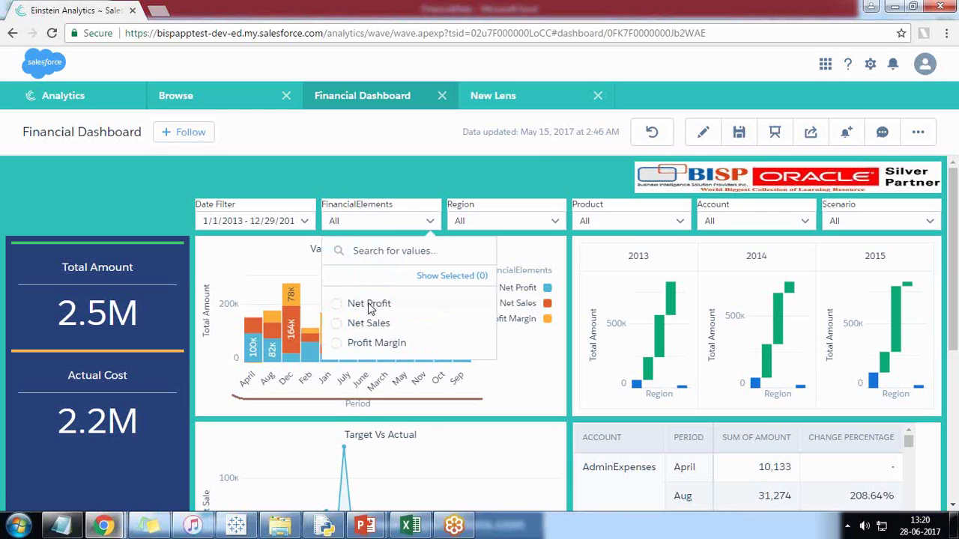
{"action": "left_click", "coordinate": [369, 306]}
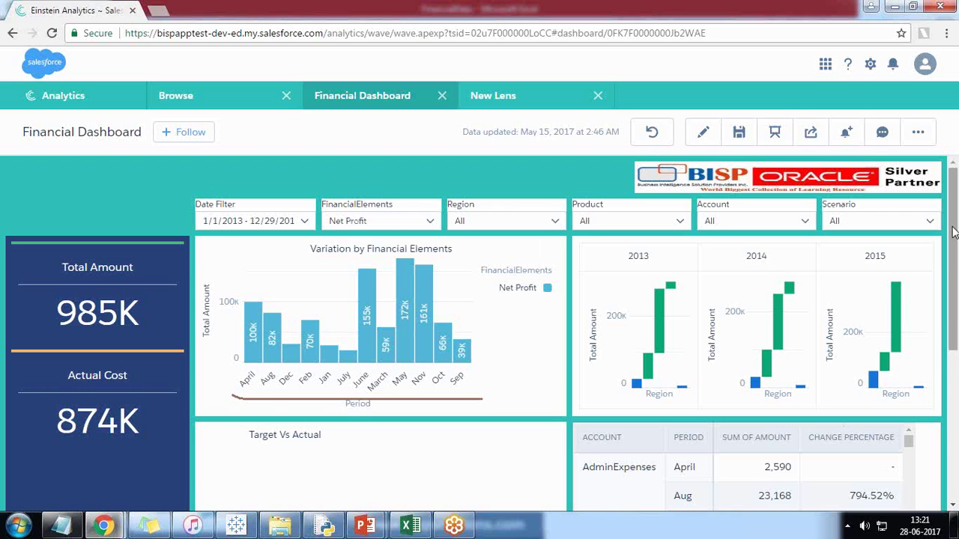
{"action": "scroll", "coordinate": [952, 233], "scroll_direction": "down", "scroll_amount": 2}
{"action": "scroll", "coordinate": [929, 299], "scroll_direction": "up", "scroll_amount": 2}
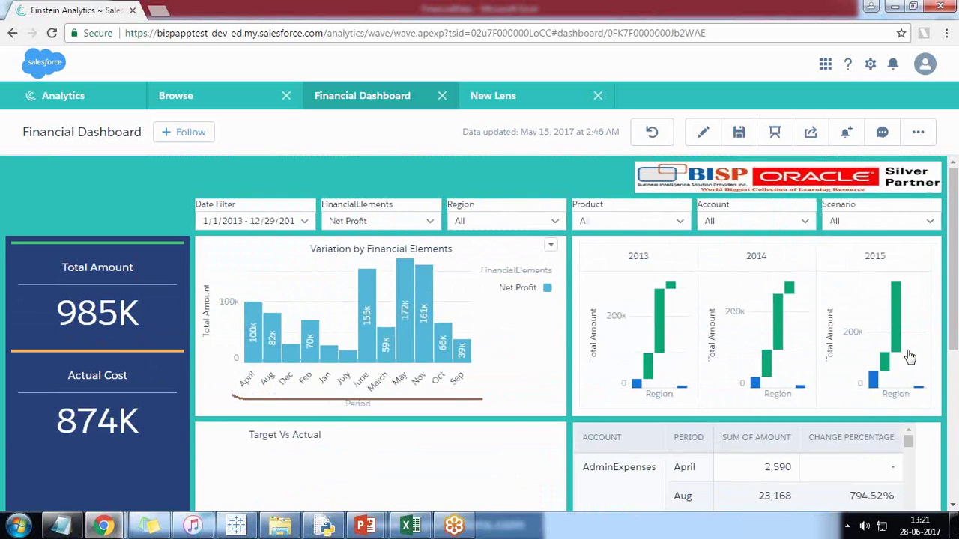
{"action": "left_click", "coordinate": [383, 225]}
{"action": "left_click", "coordinate": [343, 303]}
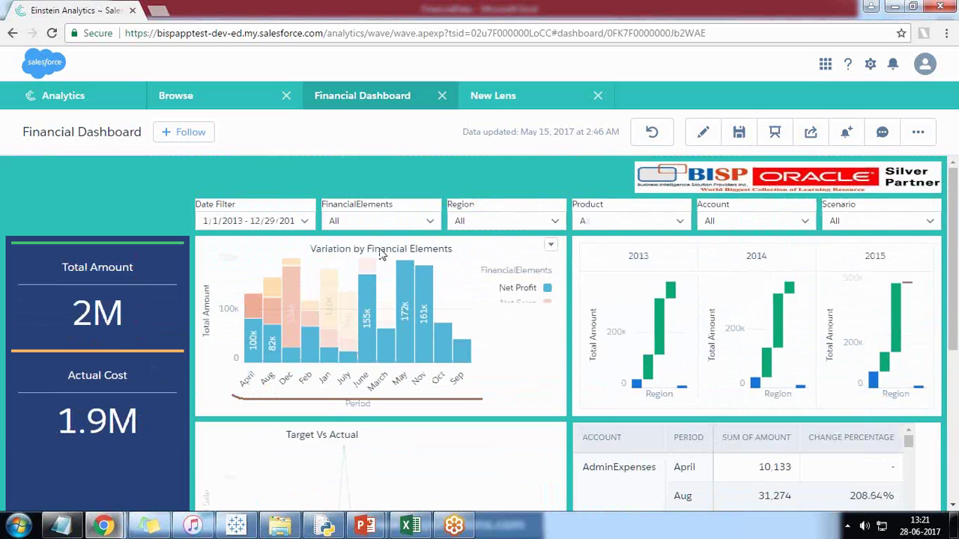
- Filter the dashboard to the Orlando region and clear the Region filter back to All
{"action": "left_click", "coordinate": [524, 226]}
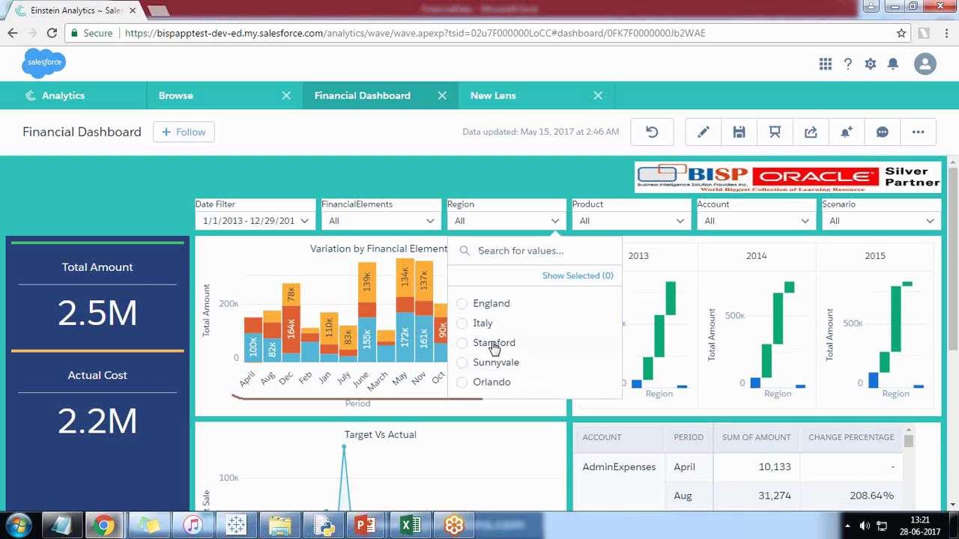
{"action": "left_click", "coordinate": [477, 383]}
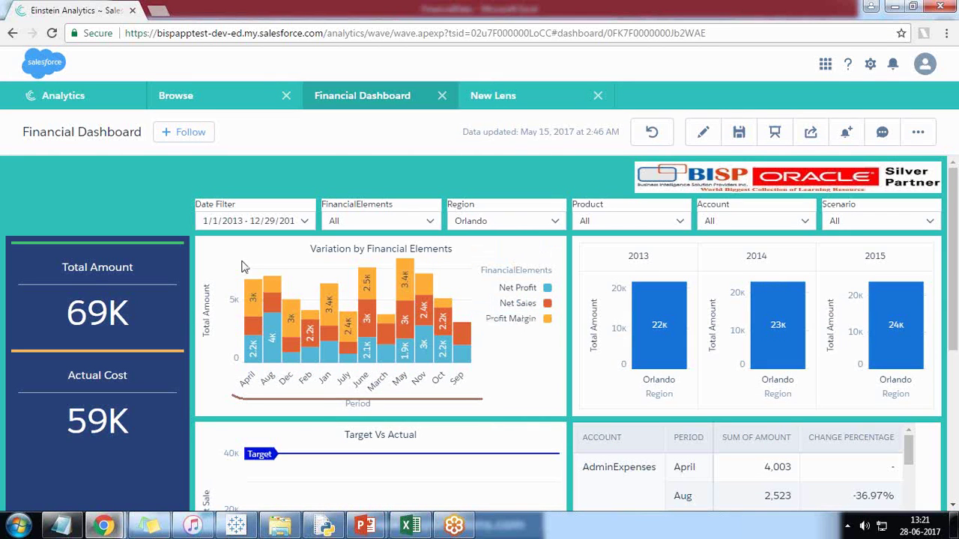
{"action": "left_click", "coordinate": [519, 225]}
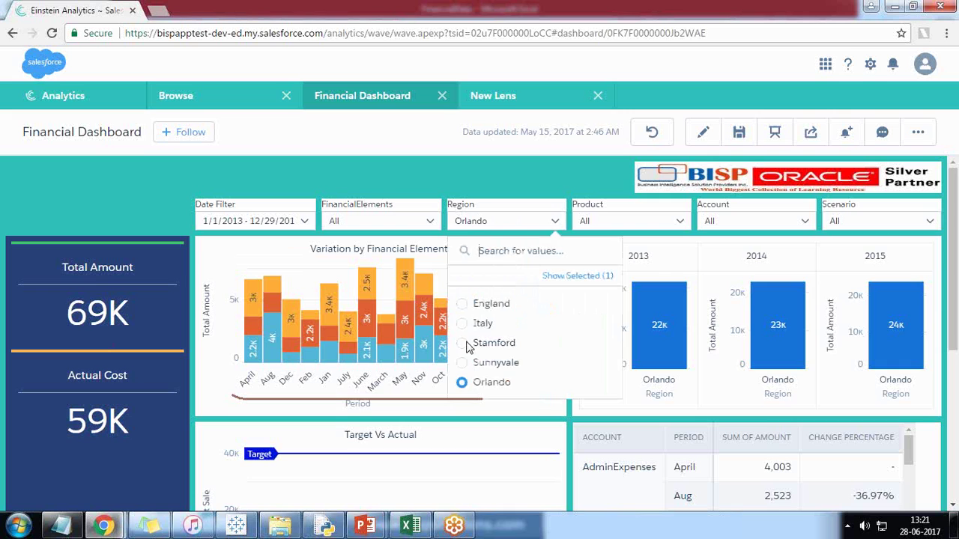
{"action": "left_click", "coordinate": [467, 384]}
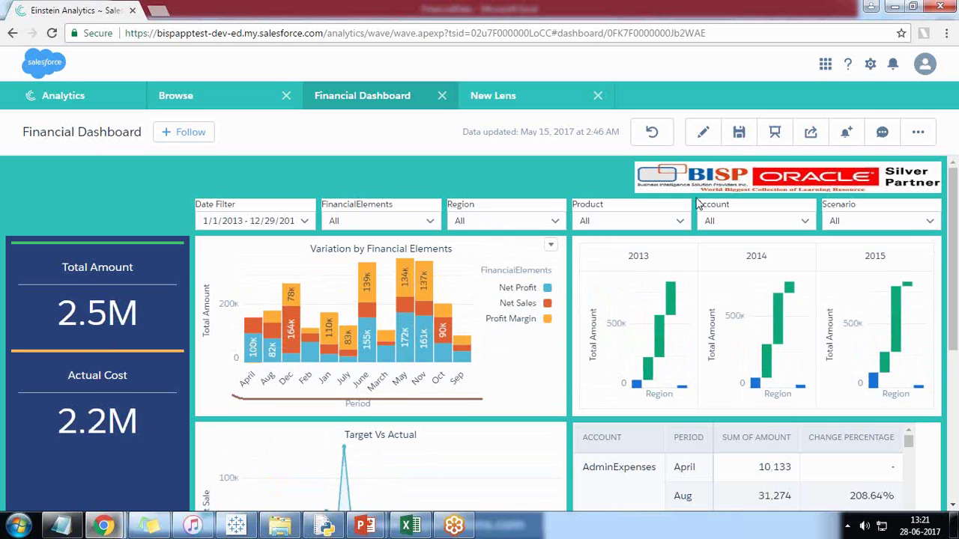
- Examine the values offered by the dashboard's Product and Account filters
{"action": "left_click", "coordinate": [610, 223]}
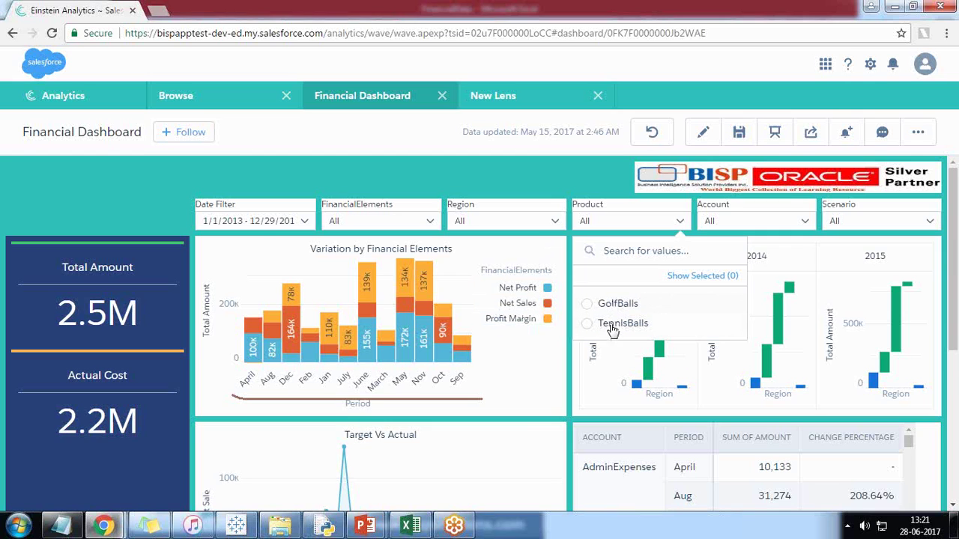
{"action": "left_click", "coordinate": [715, 223]}
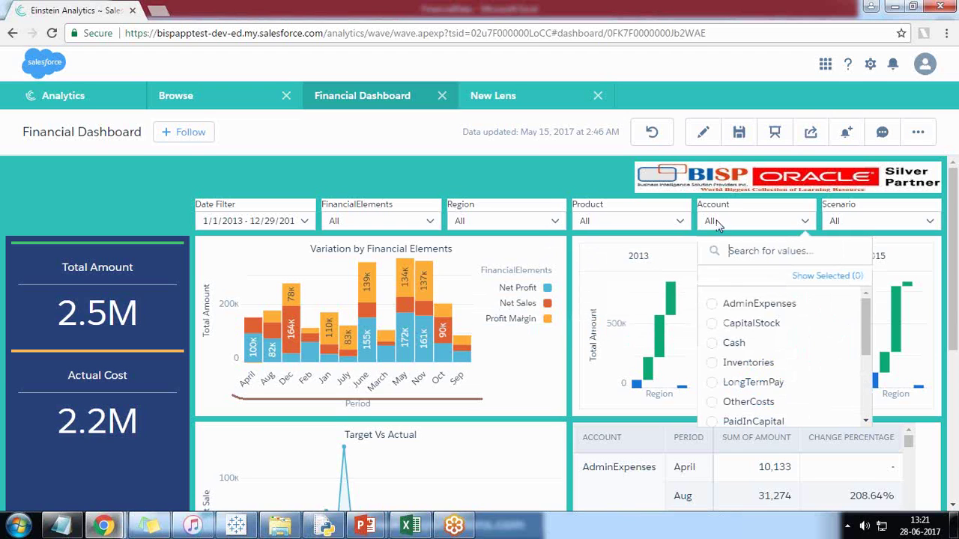
{"action": "left_click_drag", "start_coordinate": [866, 330], "coordinate": [869, 389]}
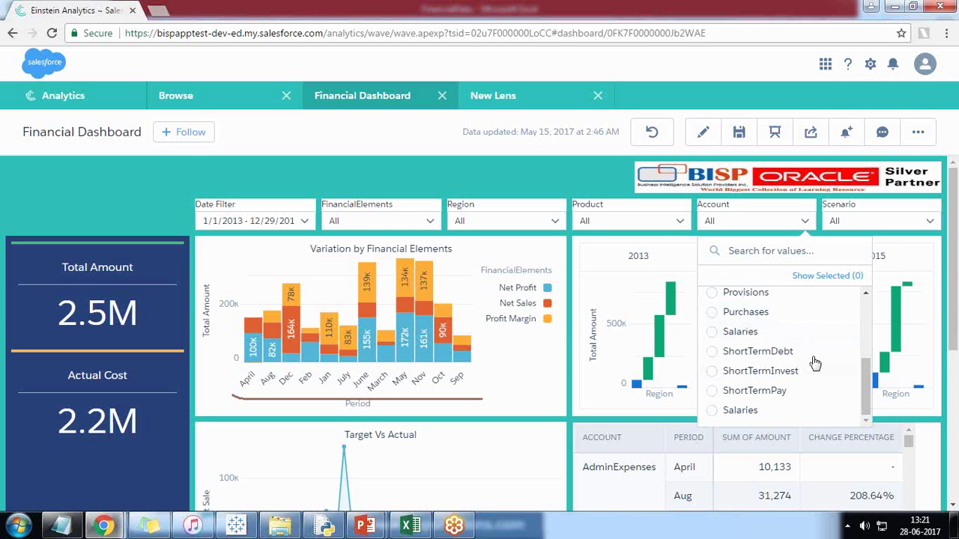
{"action": "scroll", "coordinate": [845, 397], "scroll_direction": "up", "scroll_amount": 5}
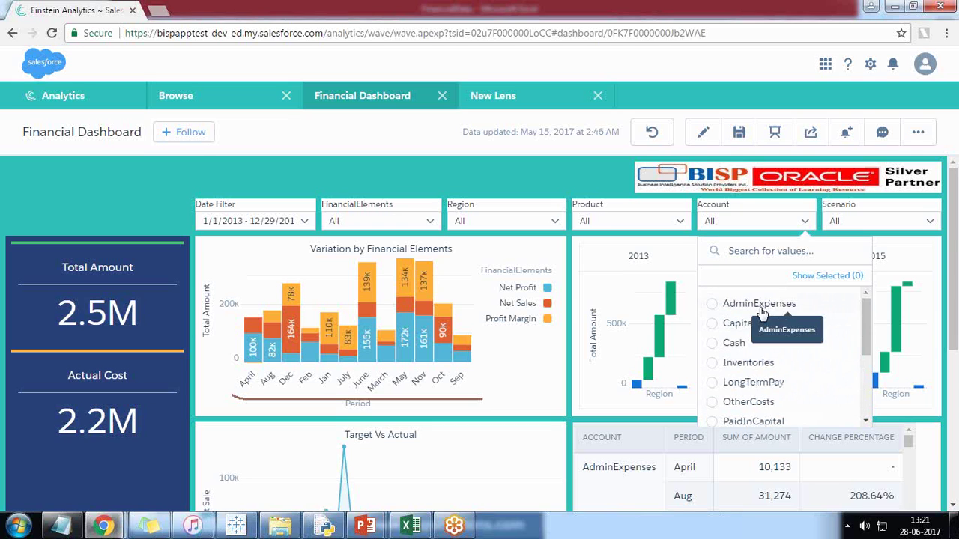
- Filter the dashboard to the Cash account and clear the Account filter back to All
{"action": "left_click", "coordinate": [734, 346]}
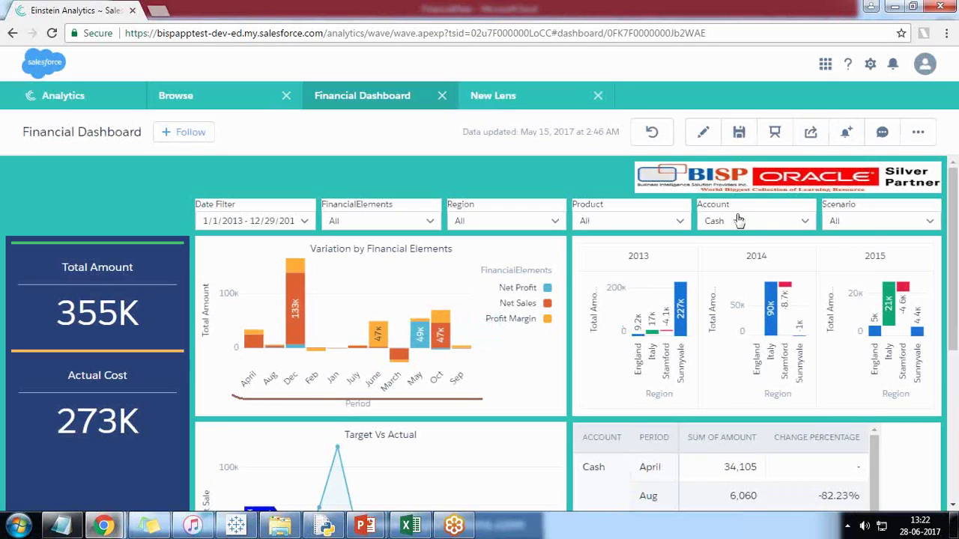
{"action": "left_click", "coordinate": [740, 220]}
{"action": "left_click", "coordinate": [719, 343]}
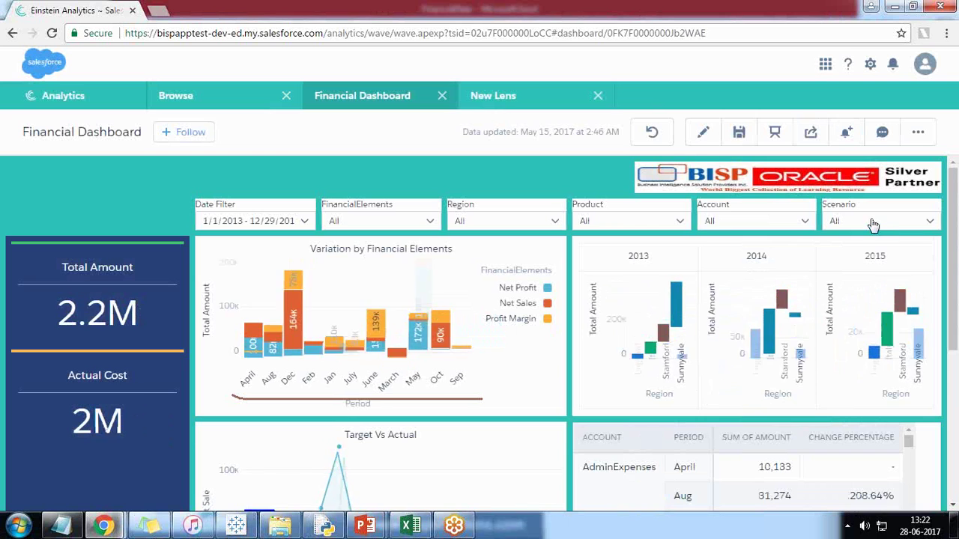
- Filter the dashboard by the Actual and Budget scenarios in turn, and reset the Scenario filter to All
{"action": "left_click", "coordinate": [873, 225]}
{"action": "left_click", "coordinate": [806, 305]}
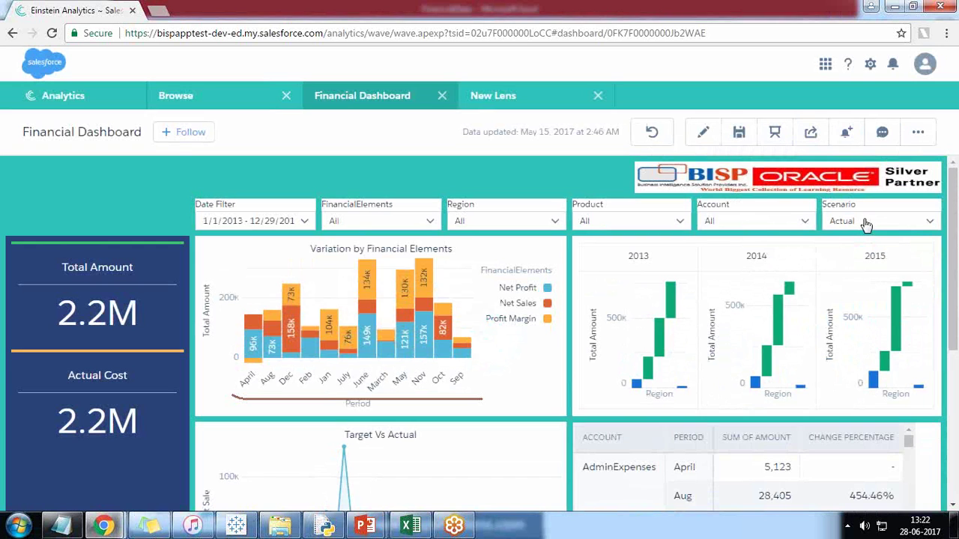
{"action": "left_click", "coordinate": [865, 222]}
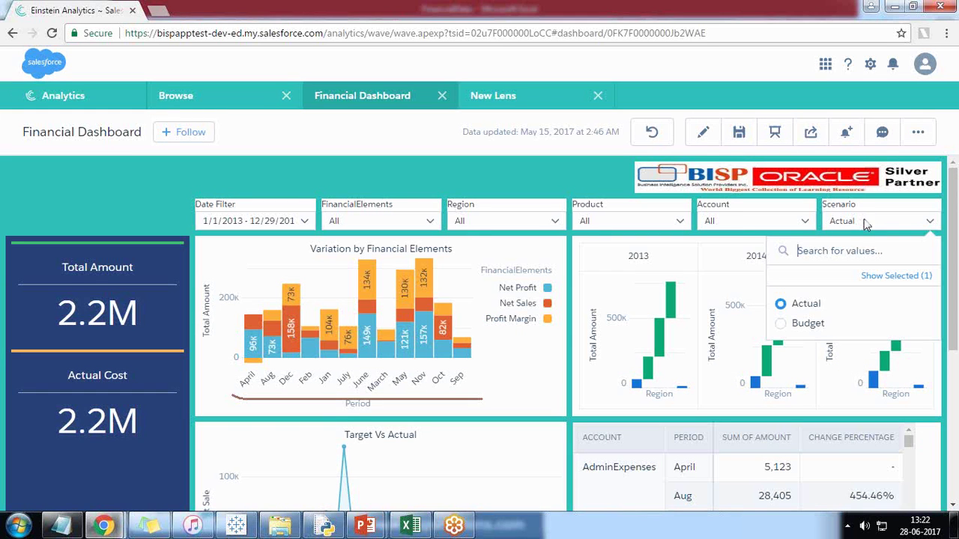
{"action": "left_click", "coordinate": [810, 326]}
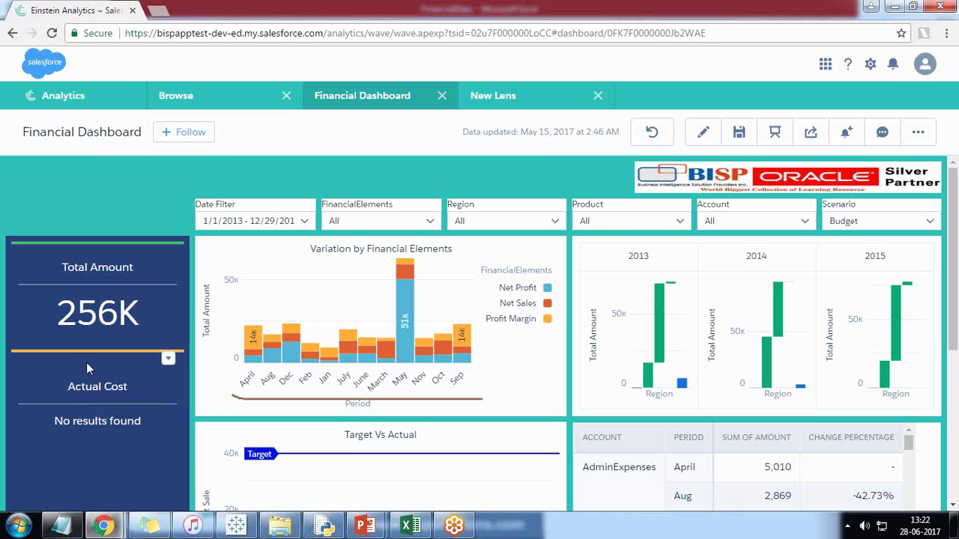
{"action": "left_click", "coordinate": [851, 224]}
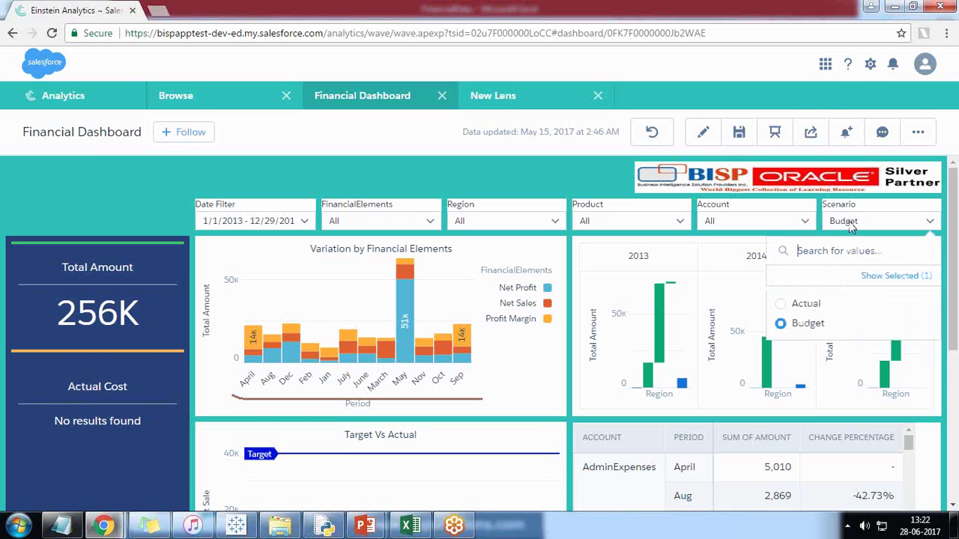
{"action": "left_click", "coordinate": [792, 330]}
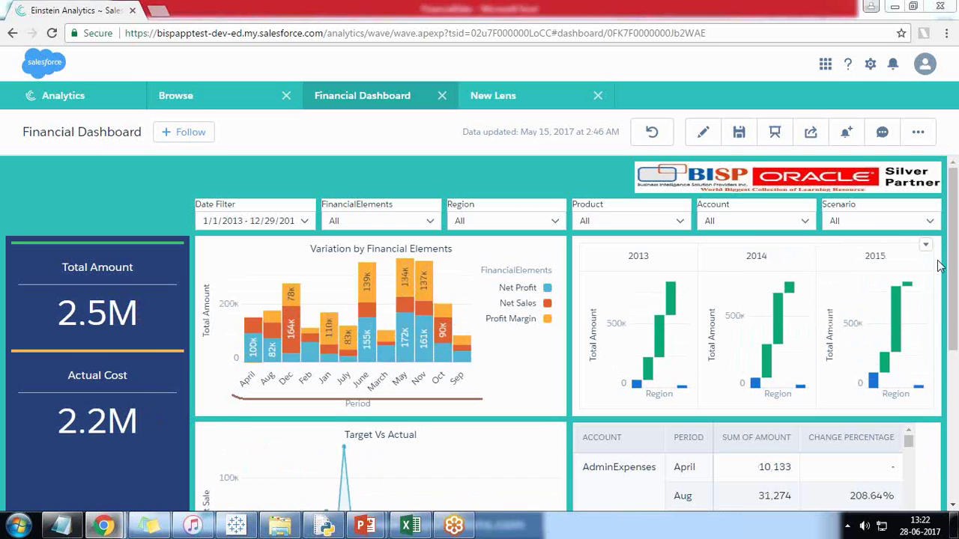
- Examine the Variation by Financial Elements and Target Vs Actual charts and the account table
{"action": "left_click_drag", "start_coordinate": [954, 179], "coordinate": [826, 216]}
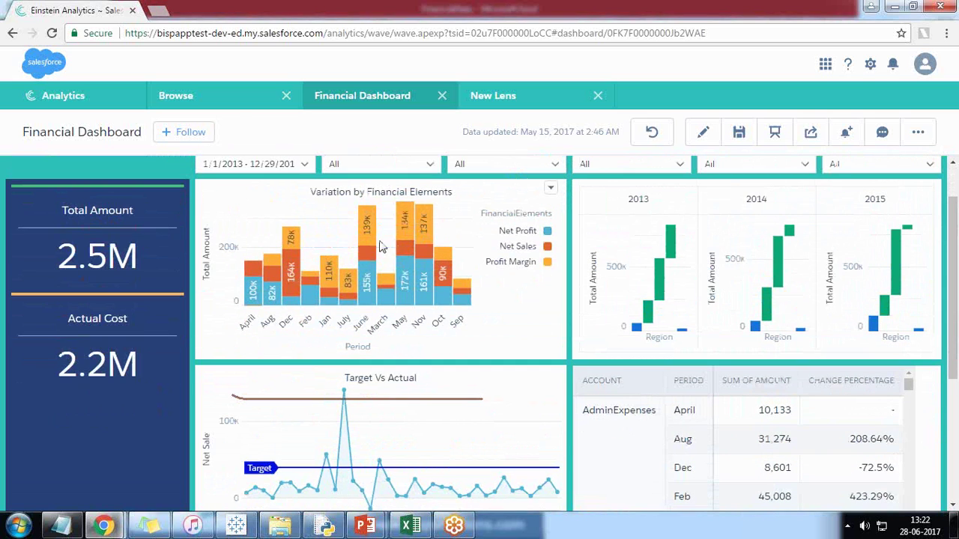
{"action": "scroll", "coordinate": [397, 313], "scroll_direction": "up", "scroll_amount": 1}
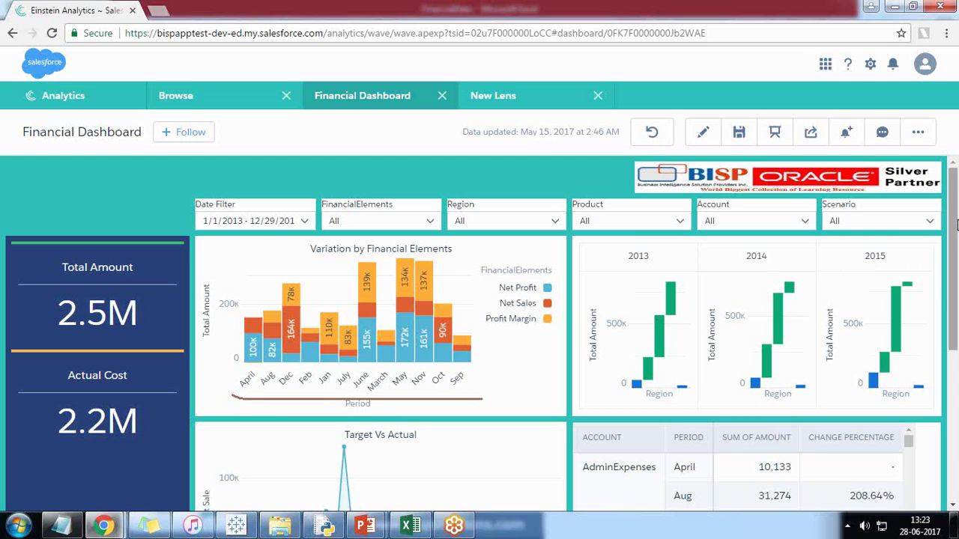
{"action": "scroll", "coordinate": [955, 276], "scroll_direction": "down", "scroll_amount": 3}
{"action": "scroll", "coordinate": [955, 275], "scroll_direction": "down", "scroll_amount": 3}
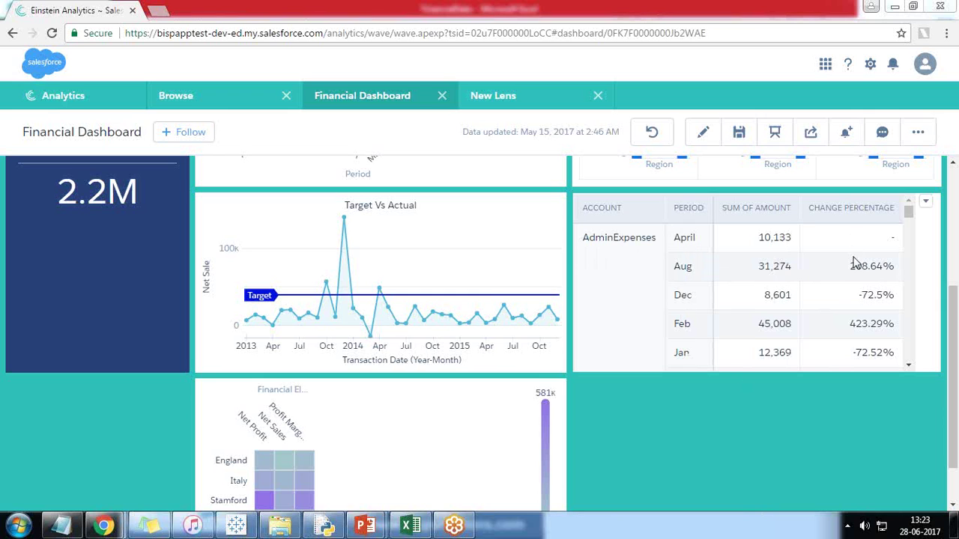
- Open the dashboard for editing, inspect the account table's widget options, and collapse the properties to view the heat map
{"action": "left_click", "coordinate": [702, 132]}
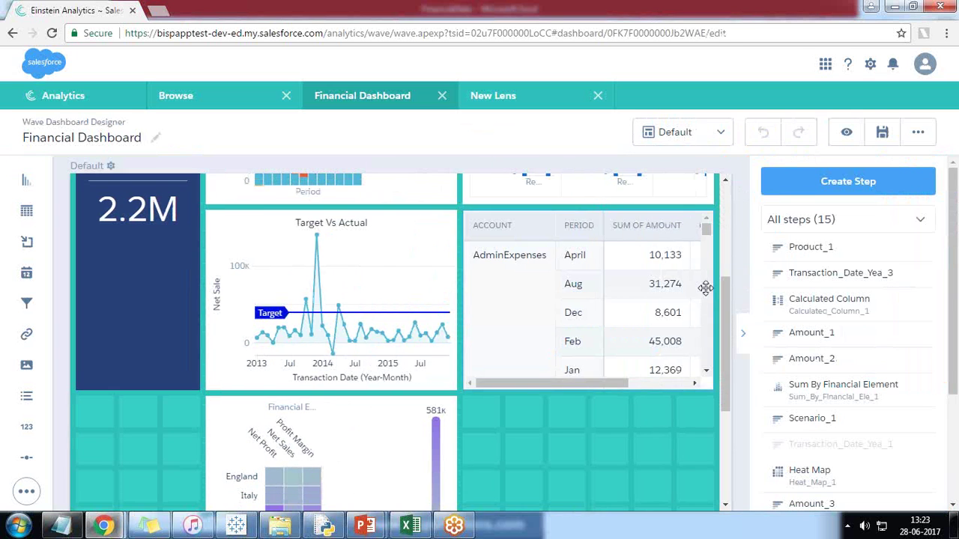
{"action": "left_click", "coordinate": [545, 232]}
{"action": "left_click", "coordinate": [794, 327]}
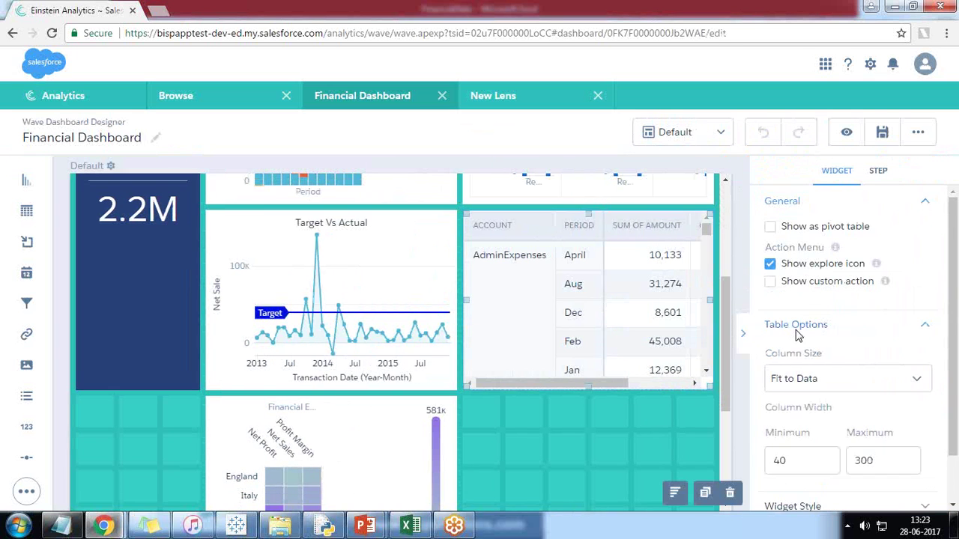
{"action": "scroll", "coordinate": [801, 352], "scroll_direction": "down", "scroll_amount": 1}
{"action": "scroll", "coordinate": [801, 360], "scroll_direction": "up", "scroll_amount": 1}
{"action": "left_click", "coordinate": [742, 331]}
{"action": "scroll", "coordinate": [442, 389], "scroll_direction": "down", "scroll_amount": 3}
{"action": "scroll", "coordinate": [361, 283], "scroll_direction": "up", "scroll_amount": 2}
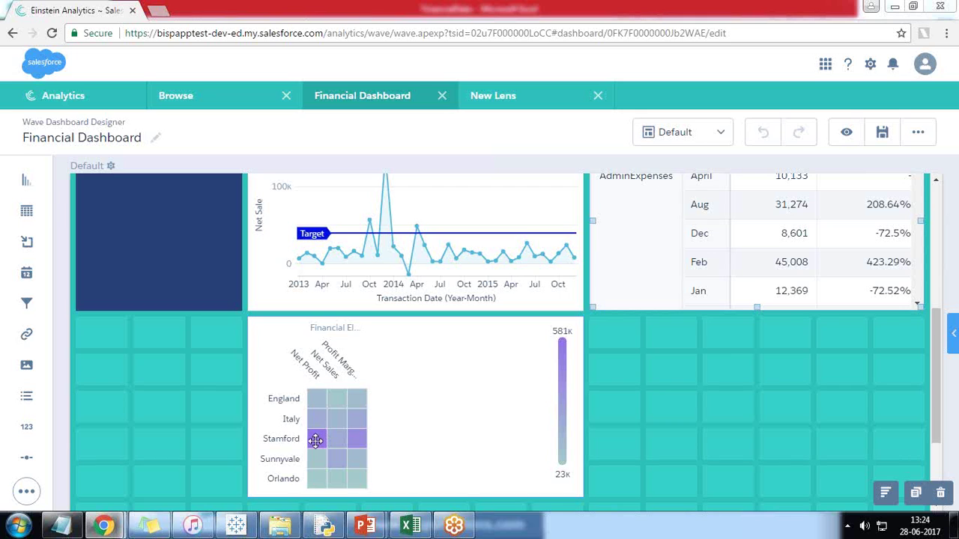
- Add a text widget in the empty row above the filters and widen it on both sides toward the logo
{"action": "scroll", "coordinate": [815, 369], "scroll_direction": "up", "scroll_amount": 5}
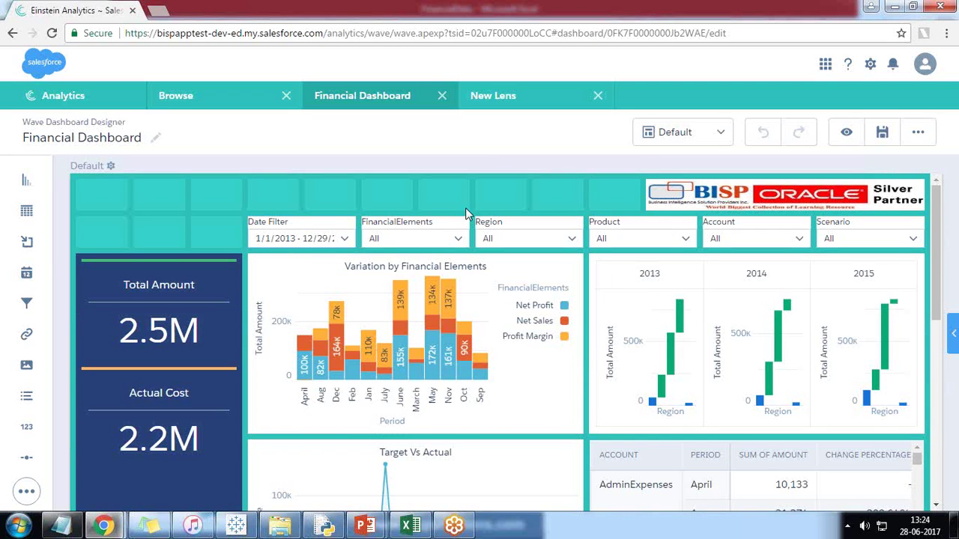
{"action": "scroll", "coordinate": [33, 353], "scroll_direction": "down", "scroll_amount": 4}
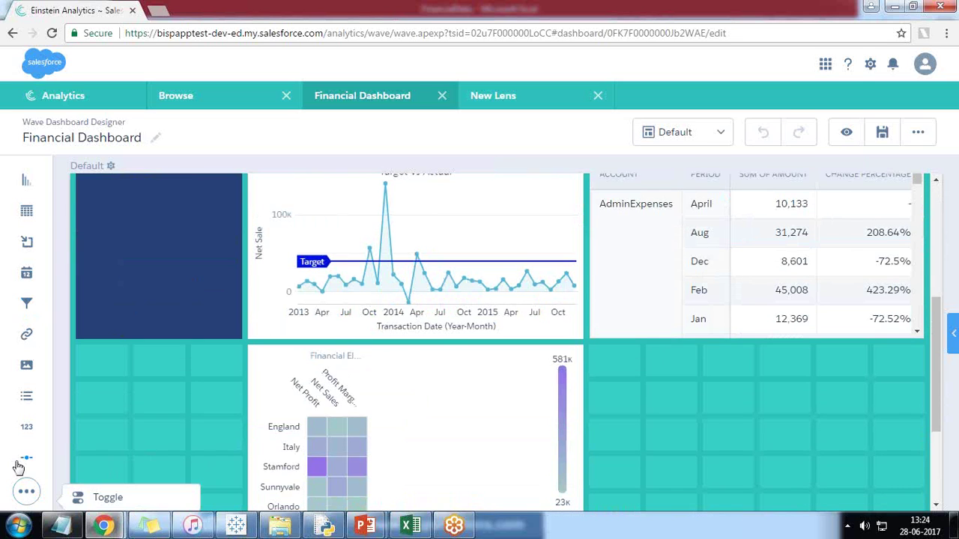
{"action": "scroll", "coordinate": [33, 455], "scroll_direction": "up", "scroll_amount": 4}
{"action": "scroll", "coordinate": [33, 455], "scroll_direction": "up", "scroll_amount": 1}
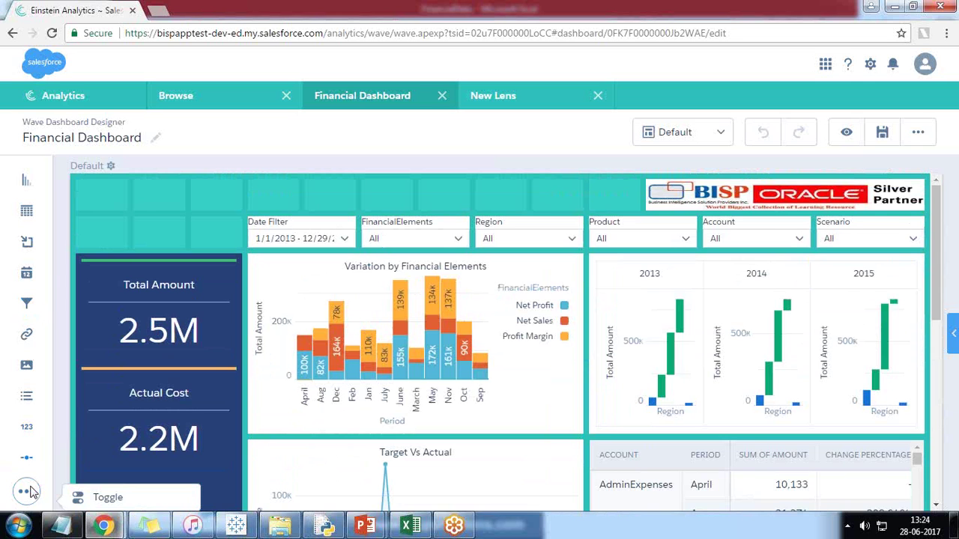
{"action": "key", "text": "ctrl+minus"}
{"action": "left_click_drag", "start_coordinate": [24, 443], "coordinate": [336, 182]}
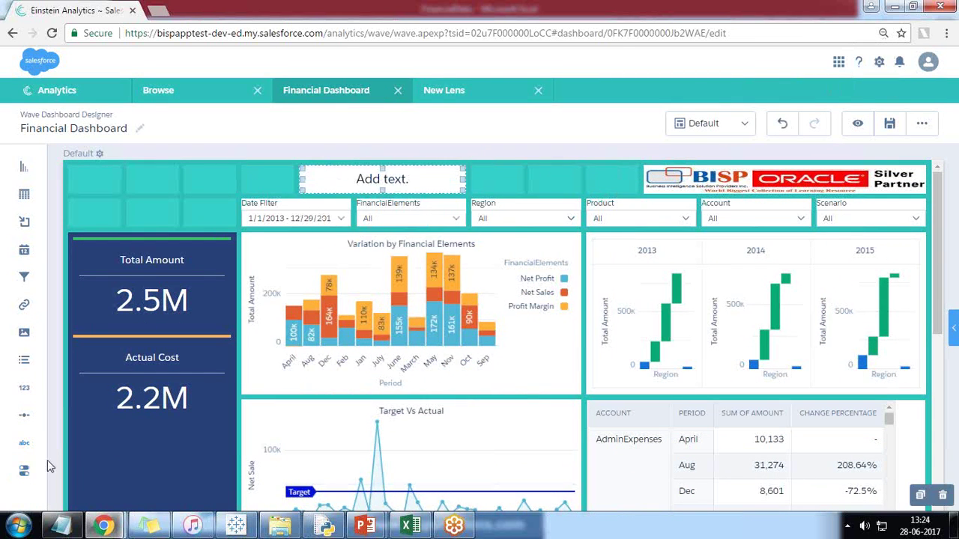
{"action": "key", "text": "ctrl+plus"}
{"action": "left_click_drag", "start_coordinate": [346, 190], "coordinate": [546, 188]}
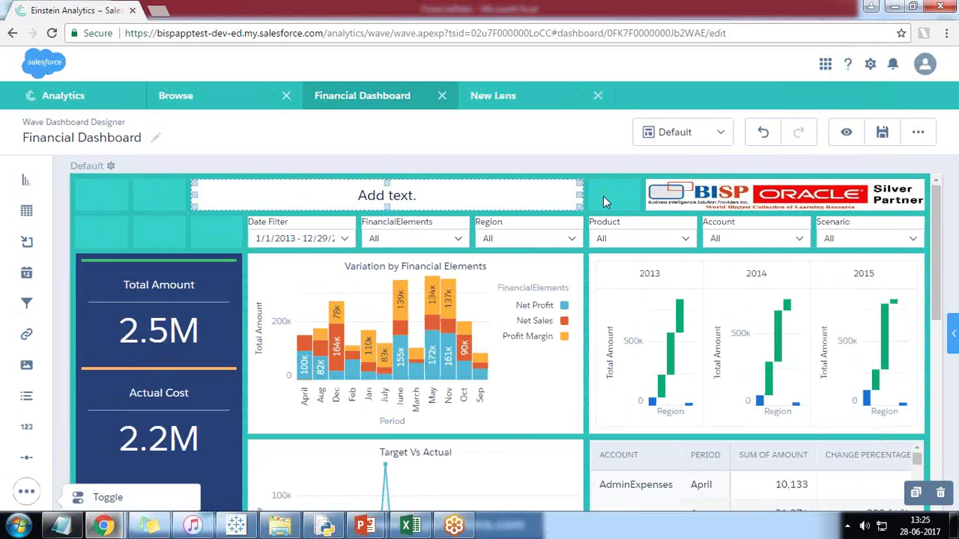
- Set the header text widget's text to "CFO Dashboard" and move it directly beside the logo
{"action": "left_click", "coordinate": [917, 132]}
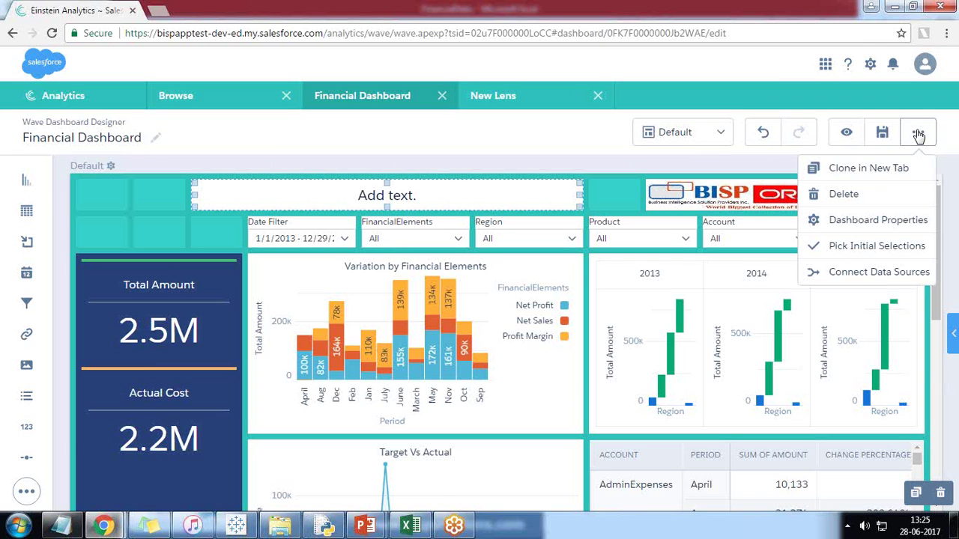
{"action": "left_click", "coordinate": [848, 219]}
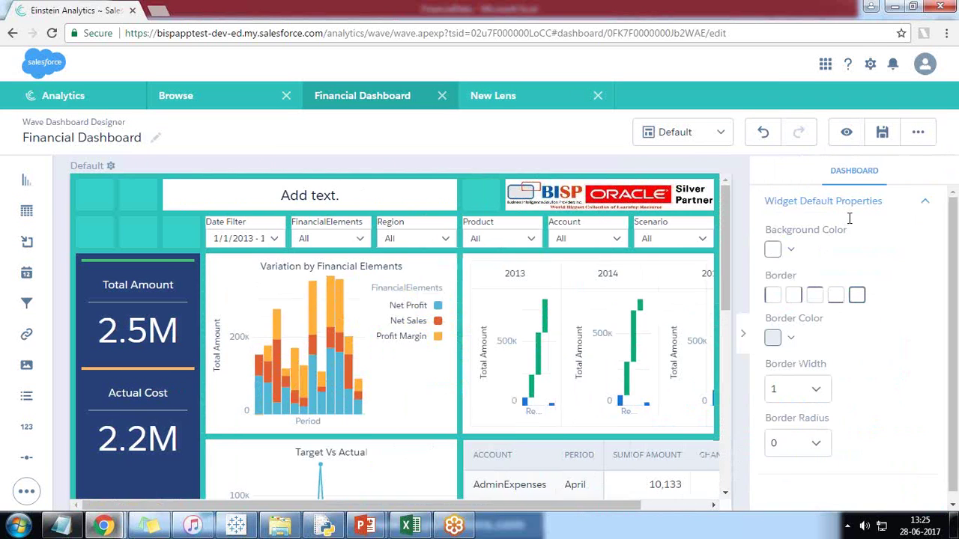
{"action": "left_click", "coordinate": [278, 172]}
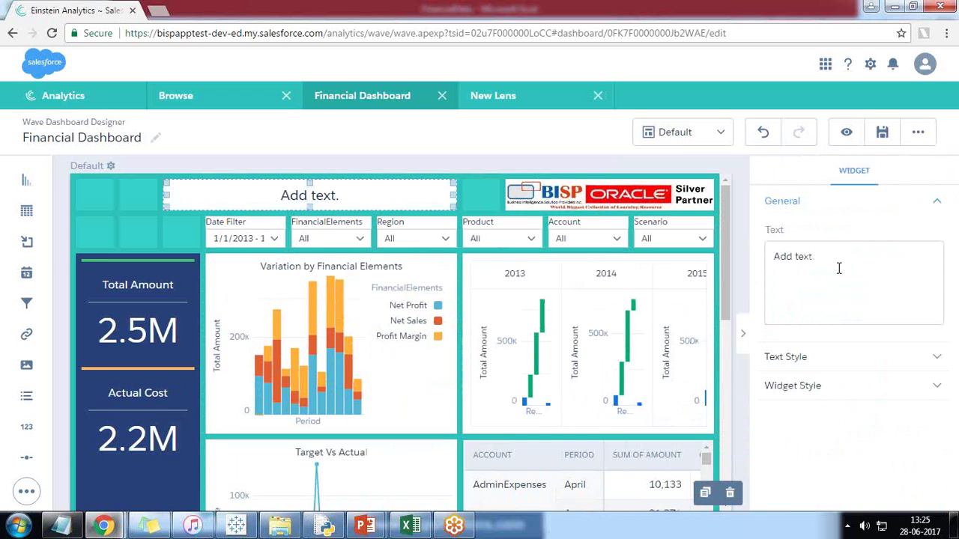
{"action": "triple_click", "coordinate": [802, 259]}
{"action": "type", "text": "Fin"}
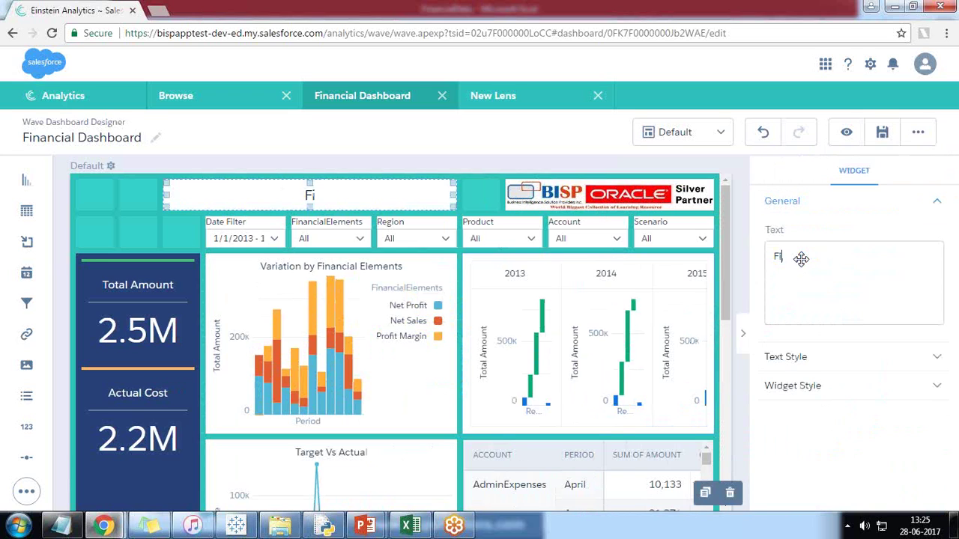
{"action": "key", "text": "BackSpace"}
{"action": "key", "text": "BackSpace"}
{"action": "key", "text": "BackSpace"}
{"action": "type", "text": "CFO"}
{"action": "key", "text": "BackSpace"}
{"action": "type", "text": "Dashboard"}
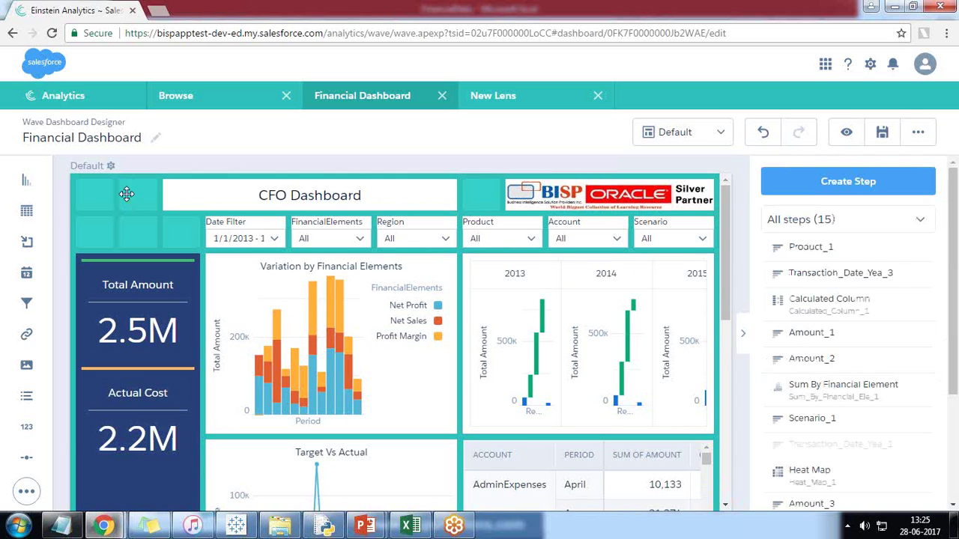
{"action": "left_click_drag", "start_coordinate": [313, 195], "coordinate": [358, 196]}
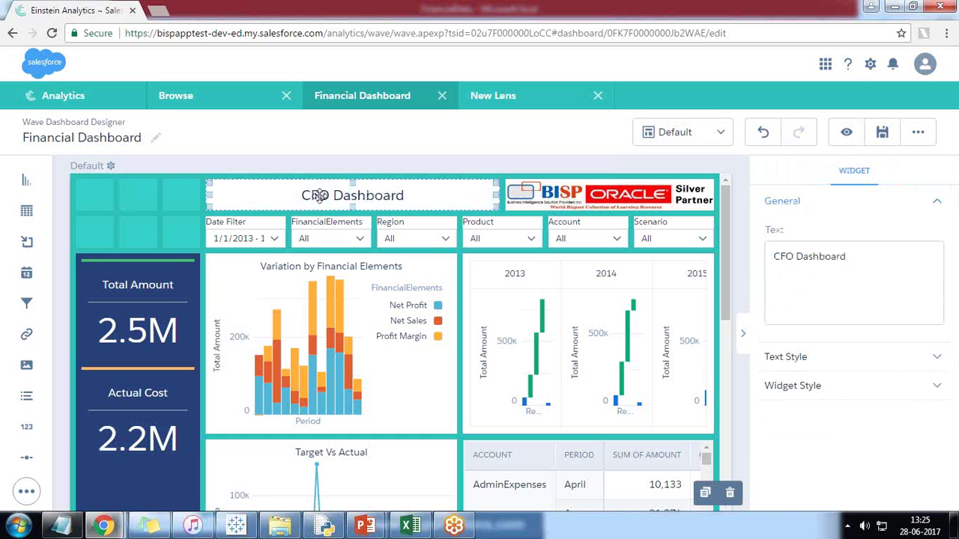
- Preview the edited dashboard and save it under the title Financial Dashboard
{"action": "left_click", "coordinate": [854, 134]}
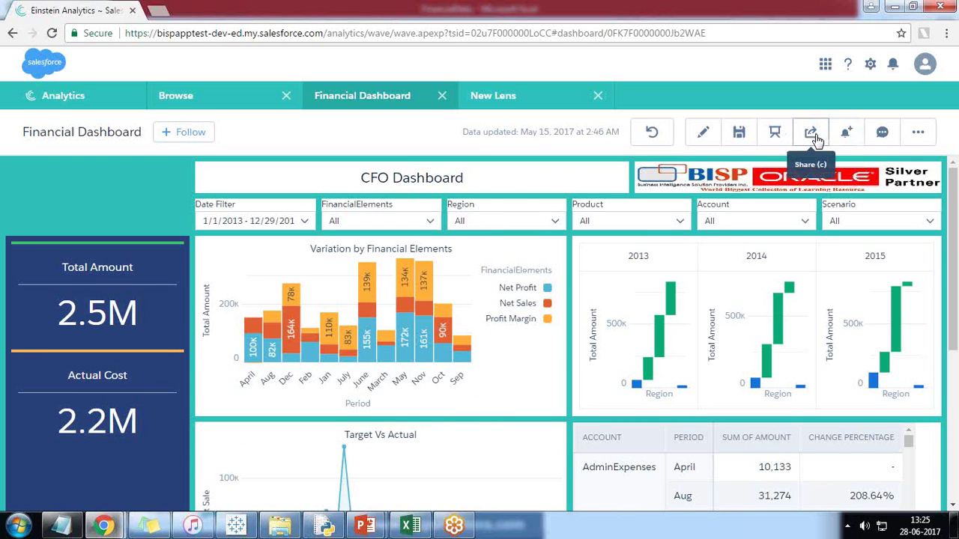
{"action": "left_click", "coordinate": [736, 133]}
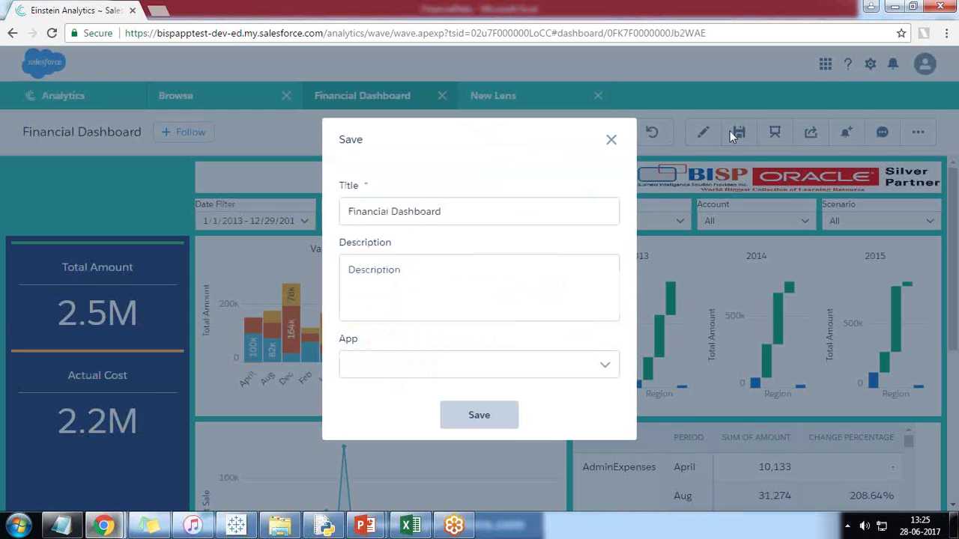
{"action": "left_click", "coordinate": [484, 422]}
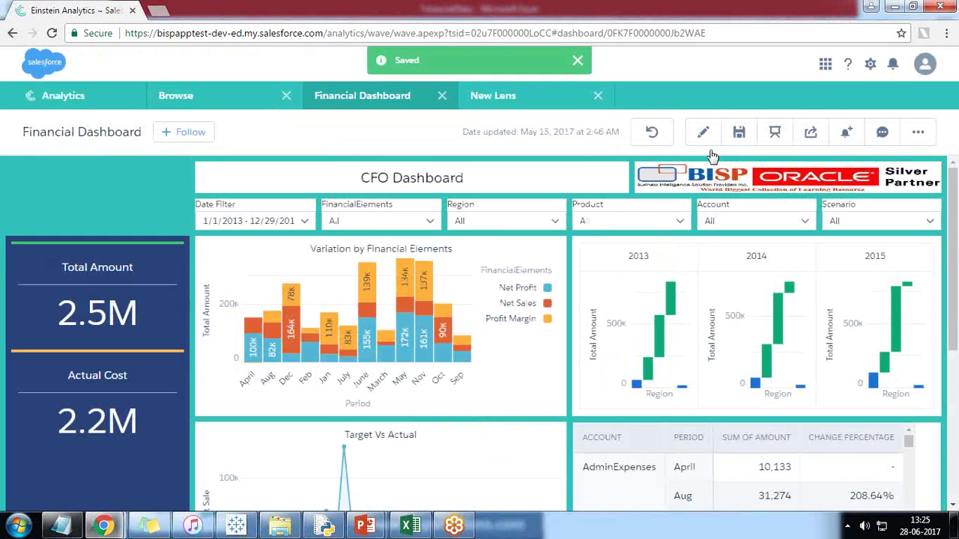
- Examine the dashboard's sharing options for downloading as an image, getting the URL and posting to a feed
{"action": "left_click", "coordinate": [809, 133]}
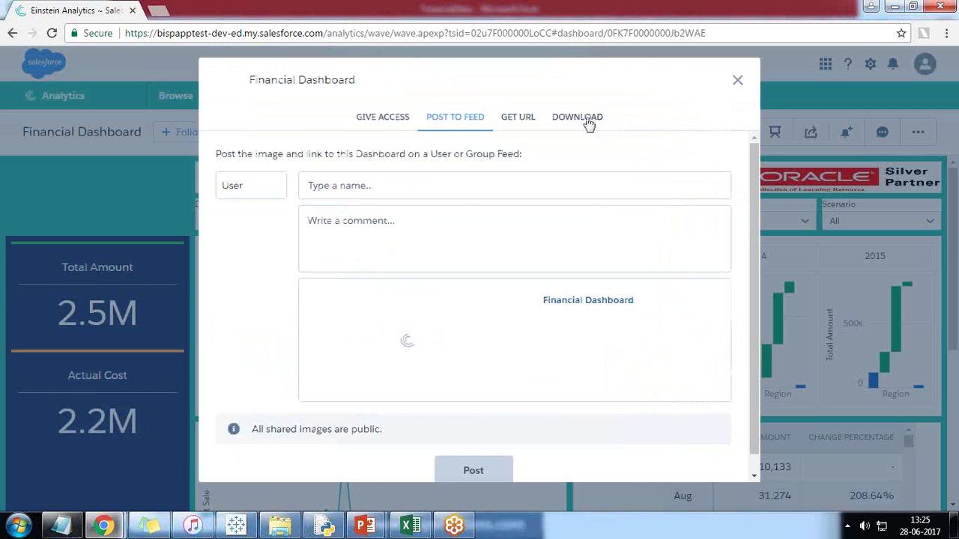
{"action": "left_click", "coordinate": [599, 117]}
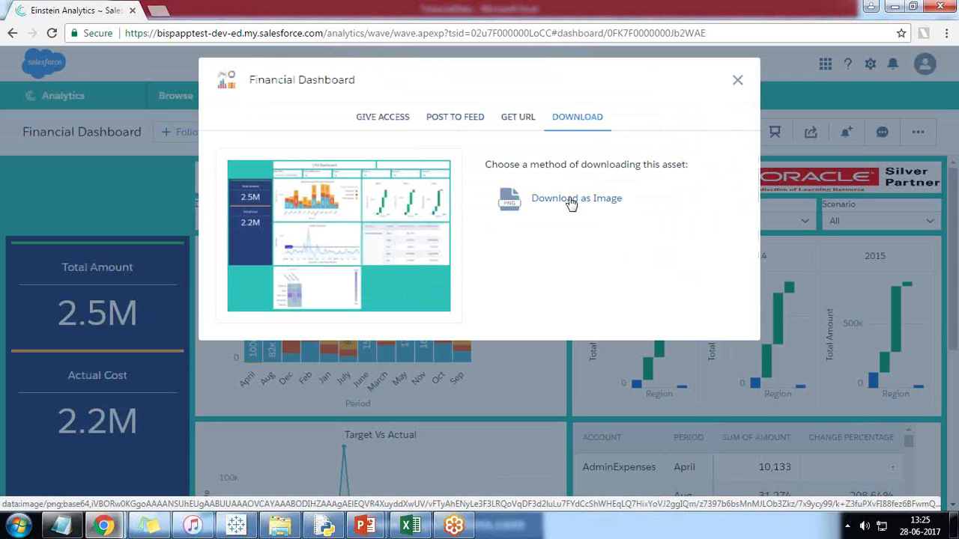
{"action": "left_click", "coordinate": [518, 119]}
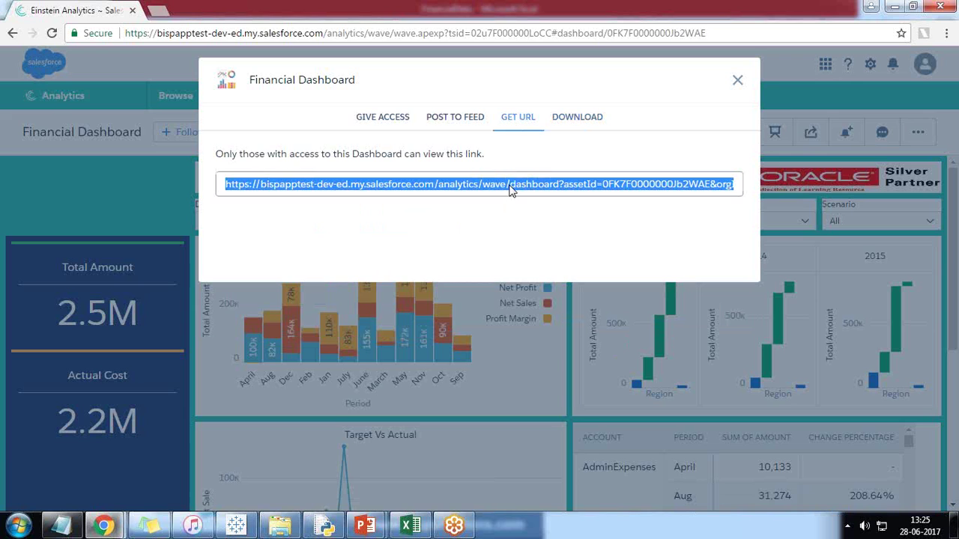
{"action": "left_click", "coordinate": [452, 122]}
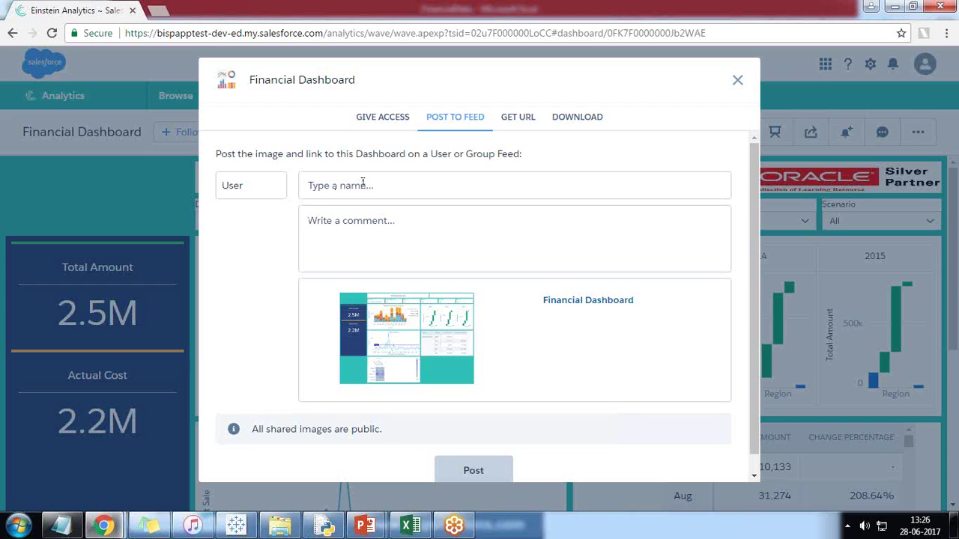
- Check the recipient type choices for the feed post and leave it set to User
{"action": "left_click", "coordinate": [256, 186]}
{"action": "left_click", "coordinate": [250, 210]}
{"action": "left_click", "coordinate": [265, 185]}
{"action": "left_click", "coordinate": [248, 219]}
{"action": "left_click", "coordinate": [246, 188]}
{"action": "left_click", "coordinate": [244, 206]}
- Choose the recipient user by name and post the dashboard's image and link to that user's feed
{"action": "left_click", "coordinate": [388, 187]}
{"action": "type", "text": "sumit"}
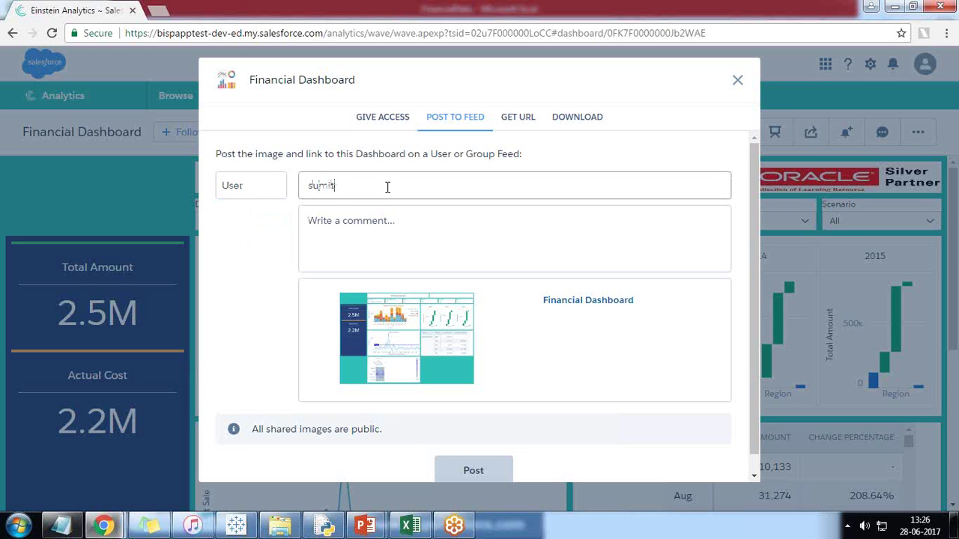
{"action": "double_click", "coordinate": [357, 186]}
{"action": "key", "text": "BackSpace"}
{"action": "type", "text": "sumit"}
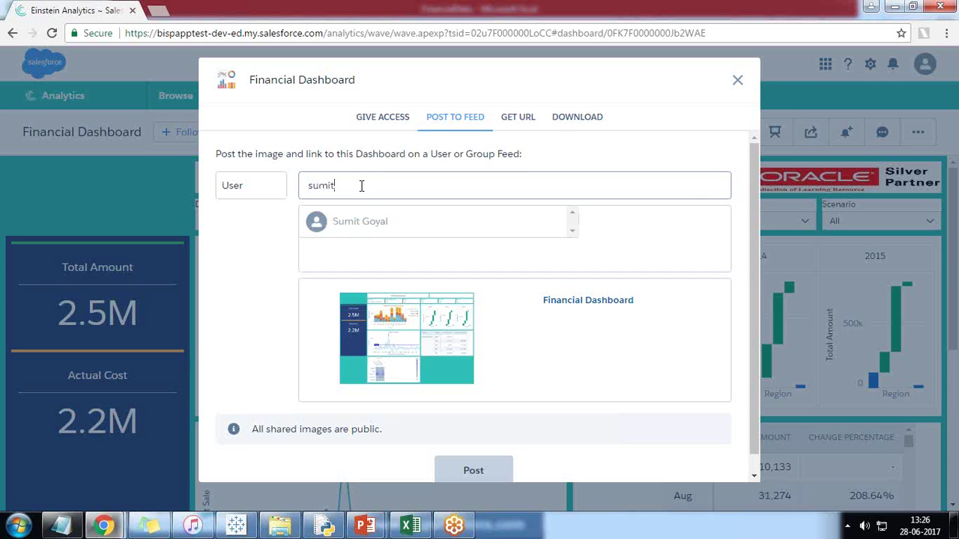
{"action": "left_click", "coordinate": [360, 221]}
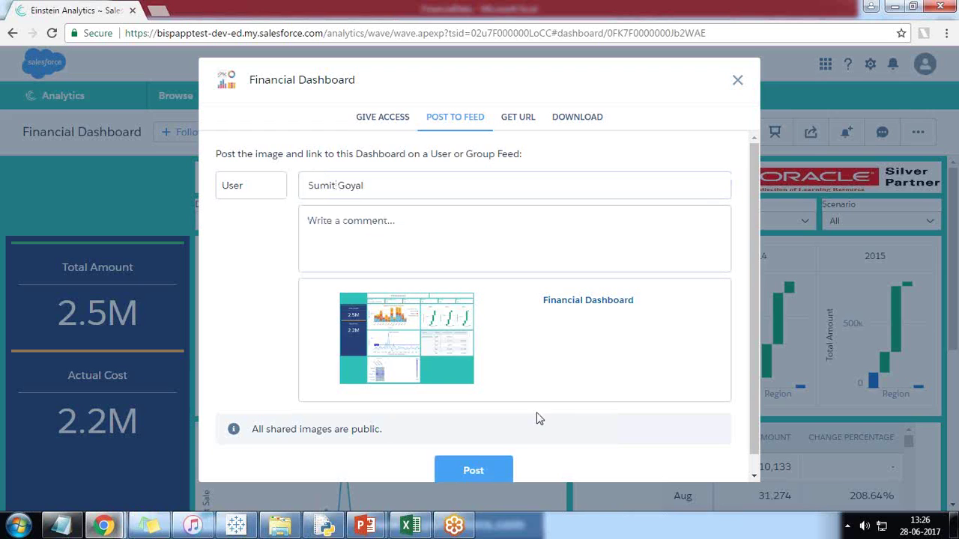
{"action": "left_click", "coordinate": [478, 463]}
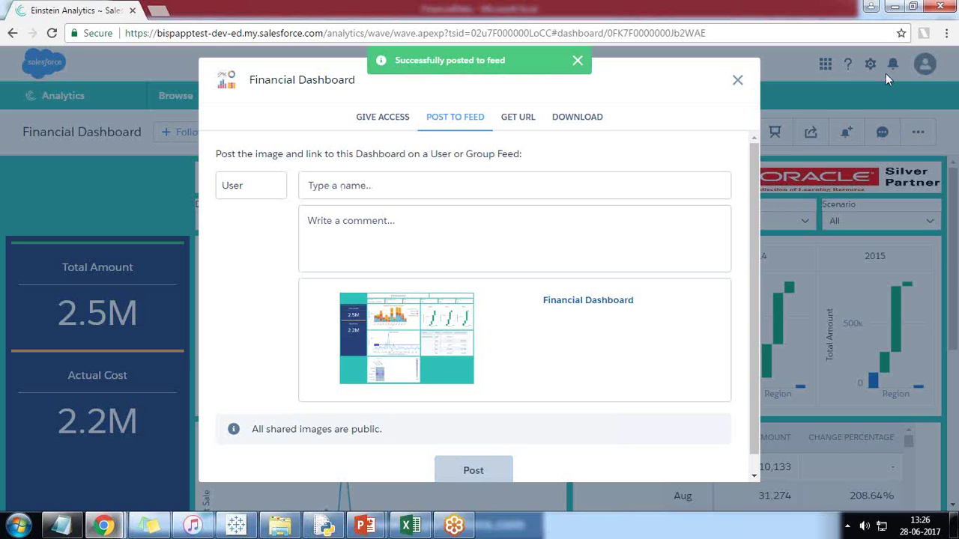
- Close the dashboard's sharing dialog and switch to the Sales app's home page
{"action": "left_click", "coordinate": [737, 80]}
{"action": "left_click", "coordinate": [824, 64]}
{"action": "left_click", "coordinate": [776, 100]}
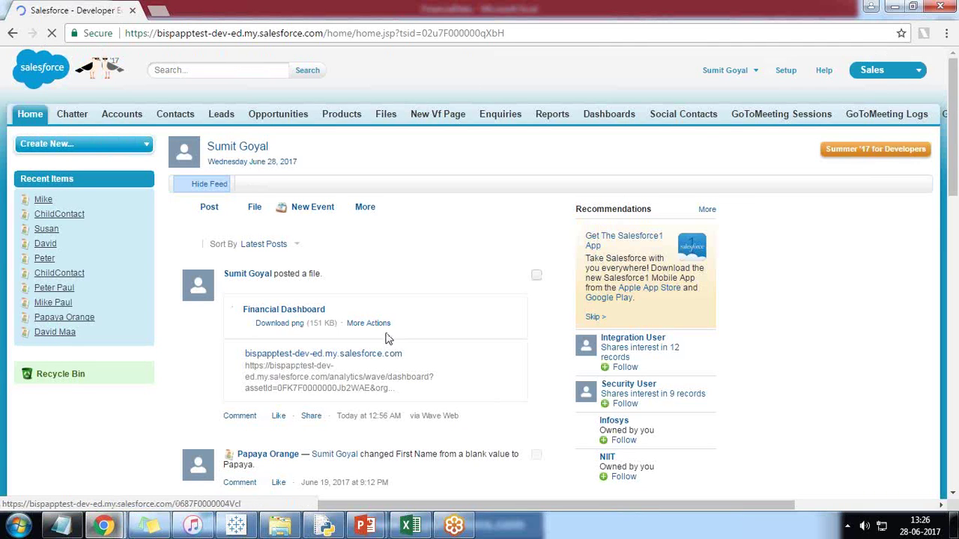
- Examine the Financial Dashboard post in the home feed and the additional actions available for its file
{"action": "scroll", "coordinate": [327, 313], "scroll_direction": "down", "scroll_amount": 2}
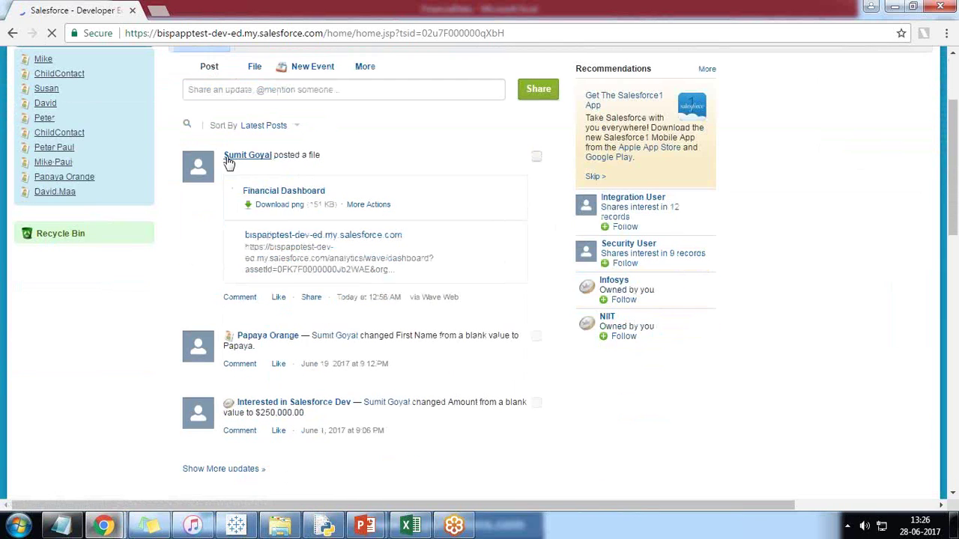
{"action": "left_click_drag", "start_coordinate": [335, 156], "coordinate": [264, 156]}
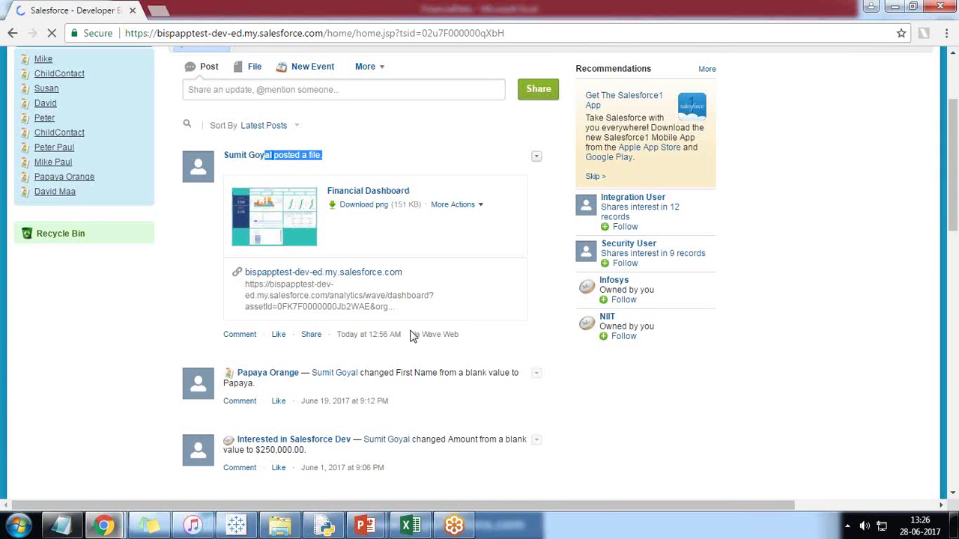
{"action": "scroll", "coordinate": [346, 240], "scroll_direction": "down", "scroll_amount": 1}
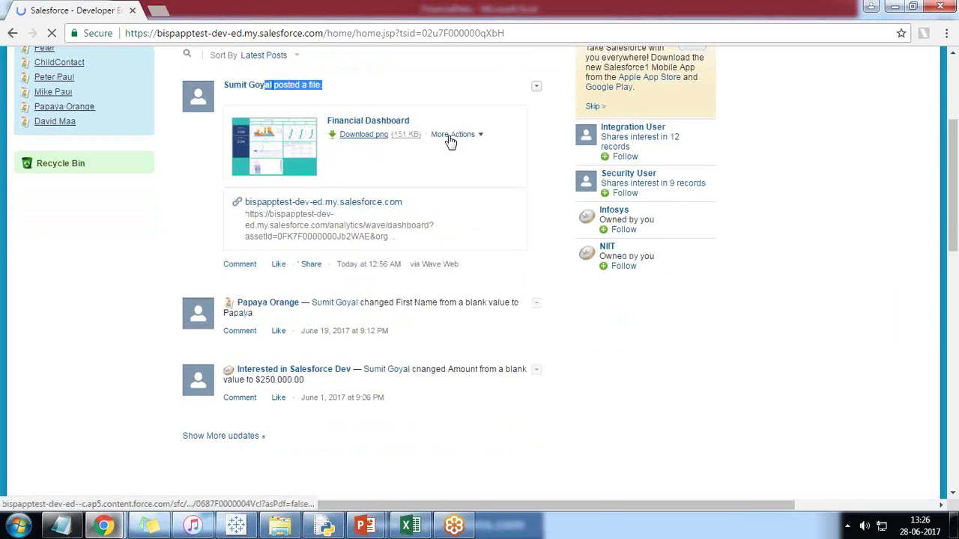
{"action": "left_click", "coordinate": [480, 139]}
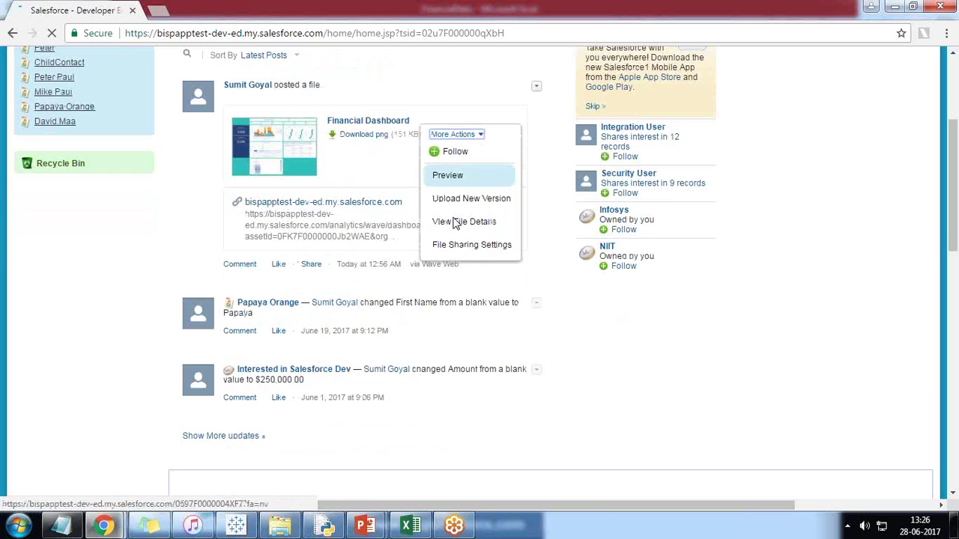